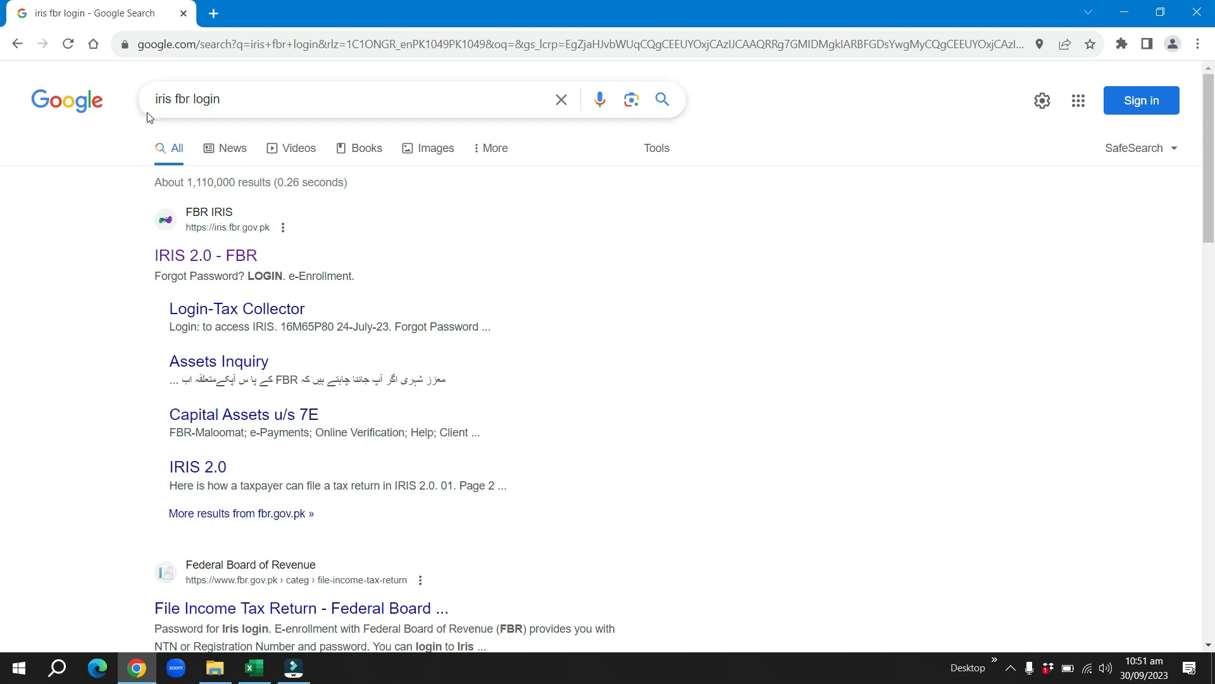
Open the IRIS 2.0 FBR portal from the search results, dismiss the scam warning and open the 2023 income return
{"action": "left_click", "coordinate": [192, 265]}
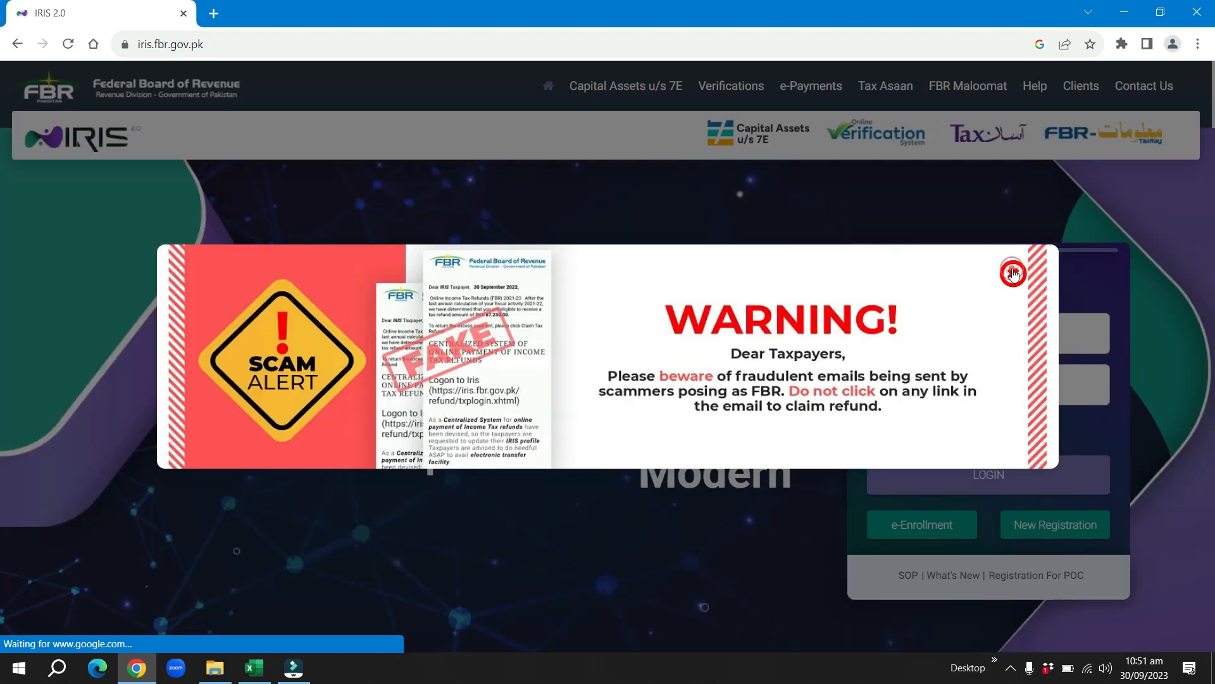
{"action": "left_click", "coordinate": [1013, 274]}
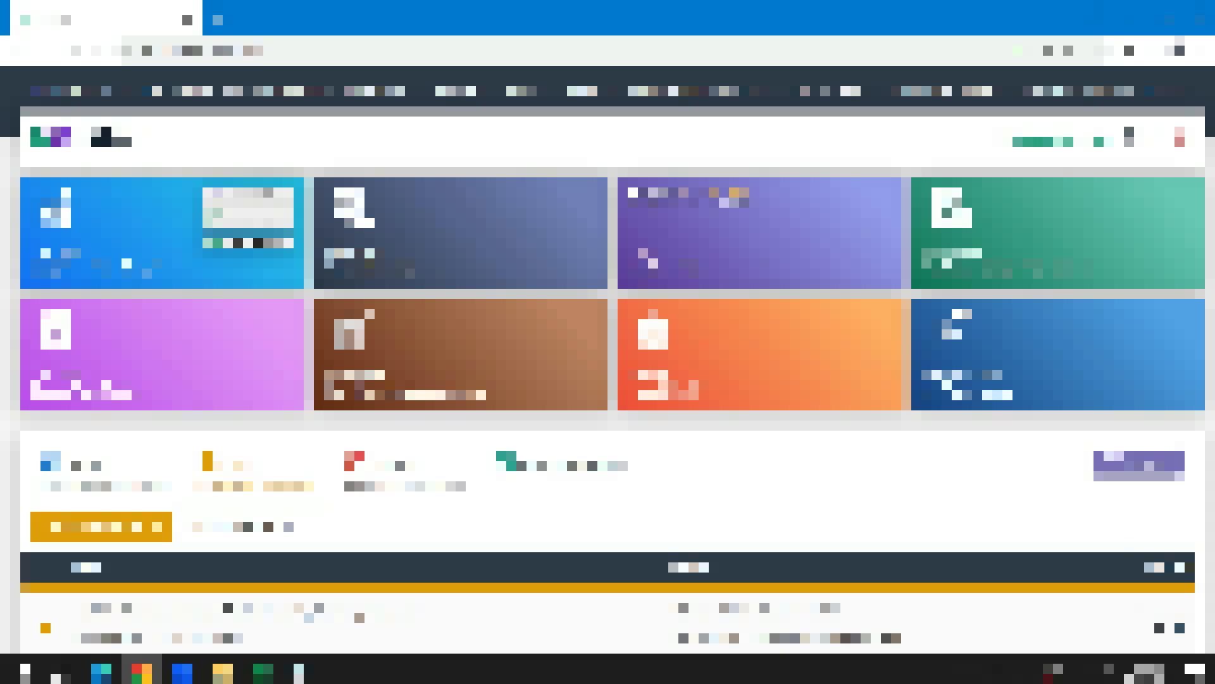
{"action": "left_click", "coordinate": [1160, 628]}
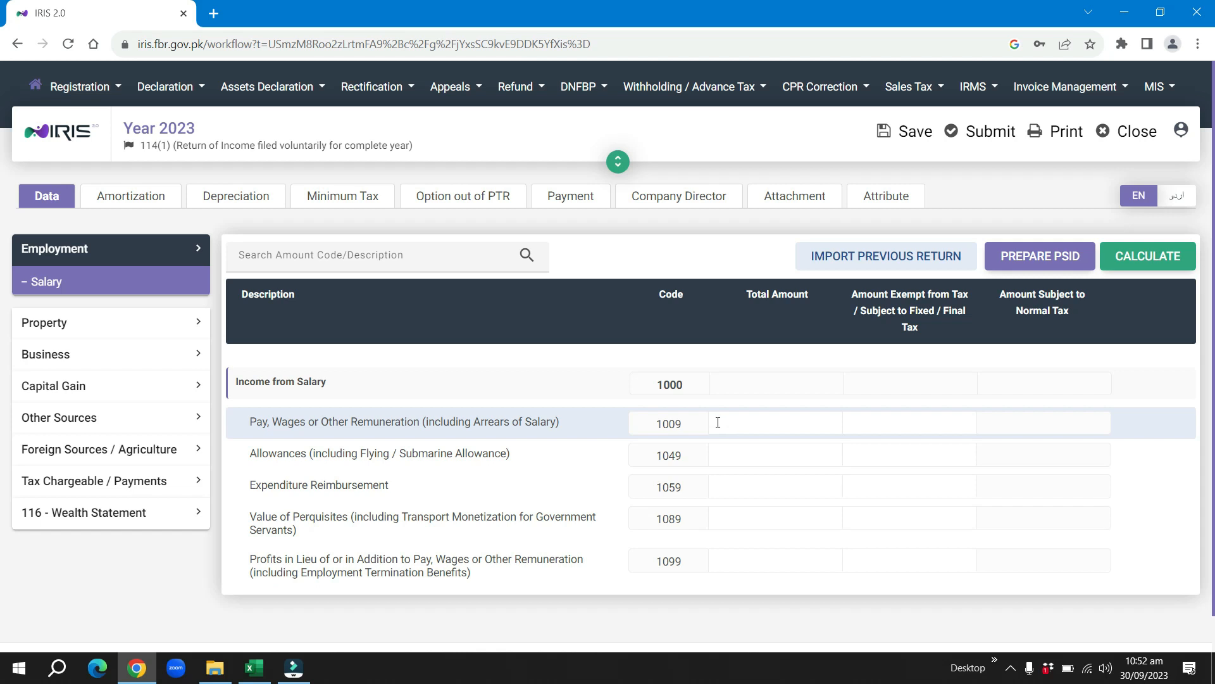
Switch to the TAX 2023 Excel workbook, look up the pension entry with its return codes, and go back to the return
{"action": "left_click", "coordinate": [256, 669]}
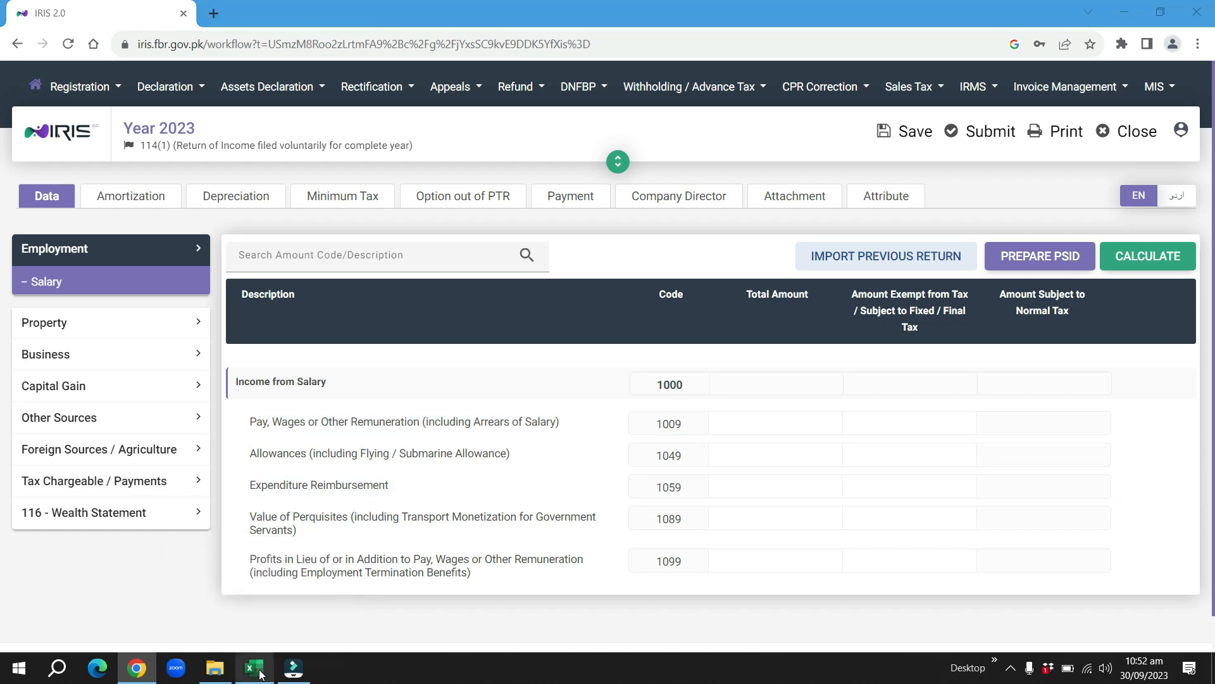
{"action": "scroll", "coordinate": [395, 509], "scroll_direction": "down", "scroll_amount": 2}
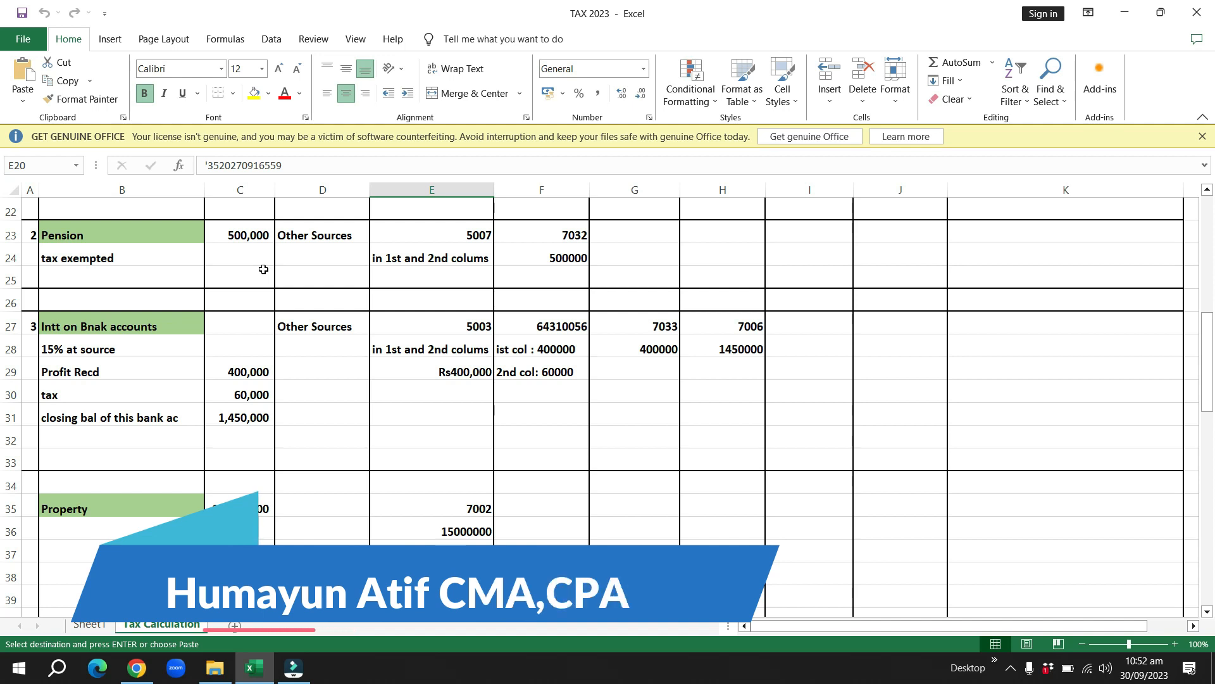
{"action": "left_click", "coordinate": [137, 667]}
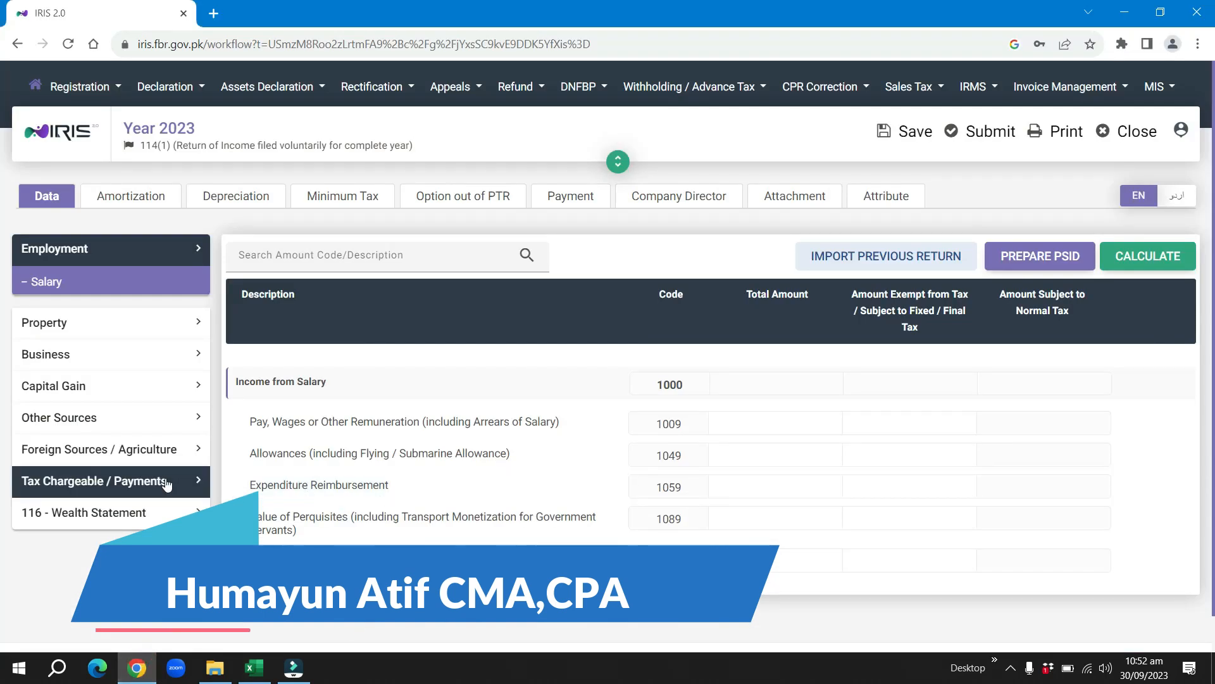
In the Other Sources receipts, set the total amount of Annuity / Pension (code 5007) to 500,000
{"action": "left_click", "coordinate": [65, 293]}
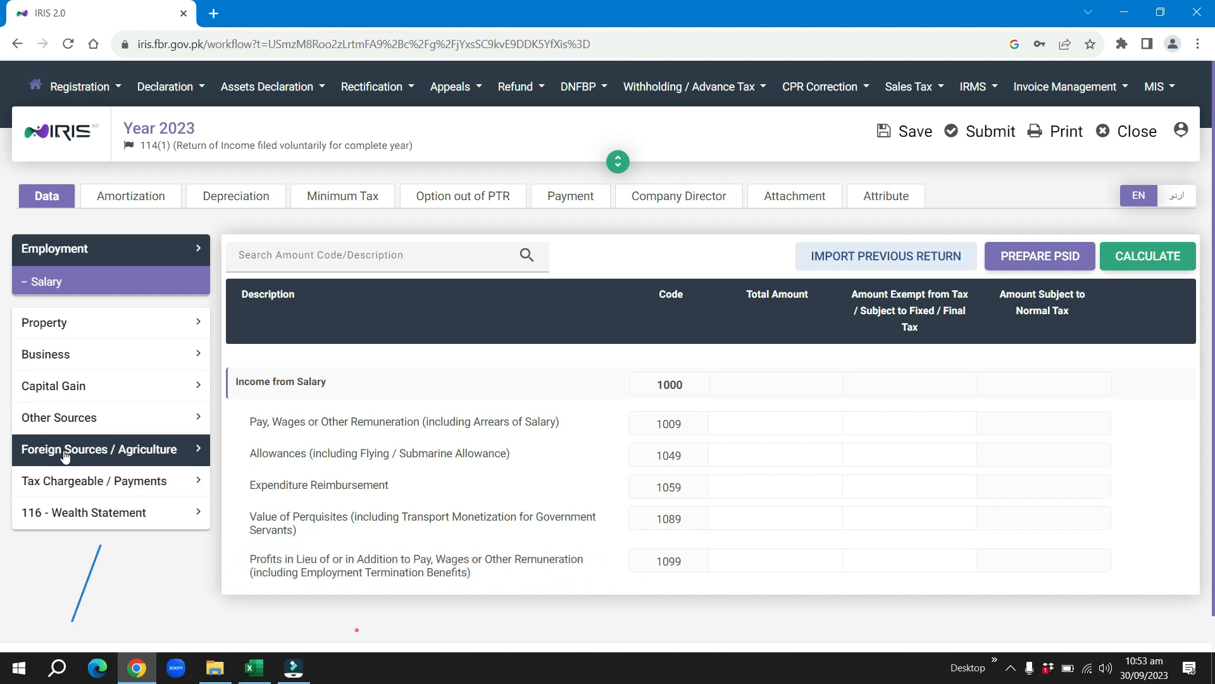
{"action": "left_click", "coordinate": [65, 419]}
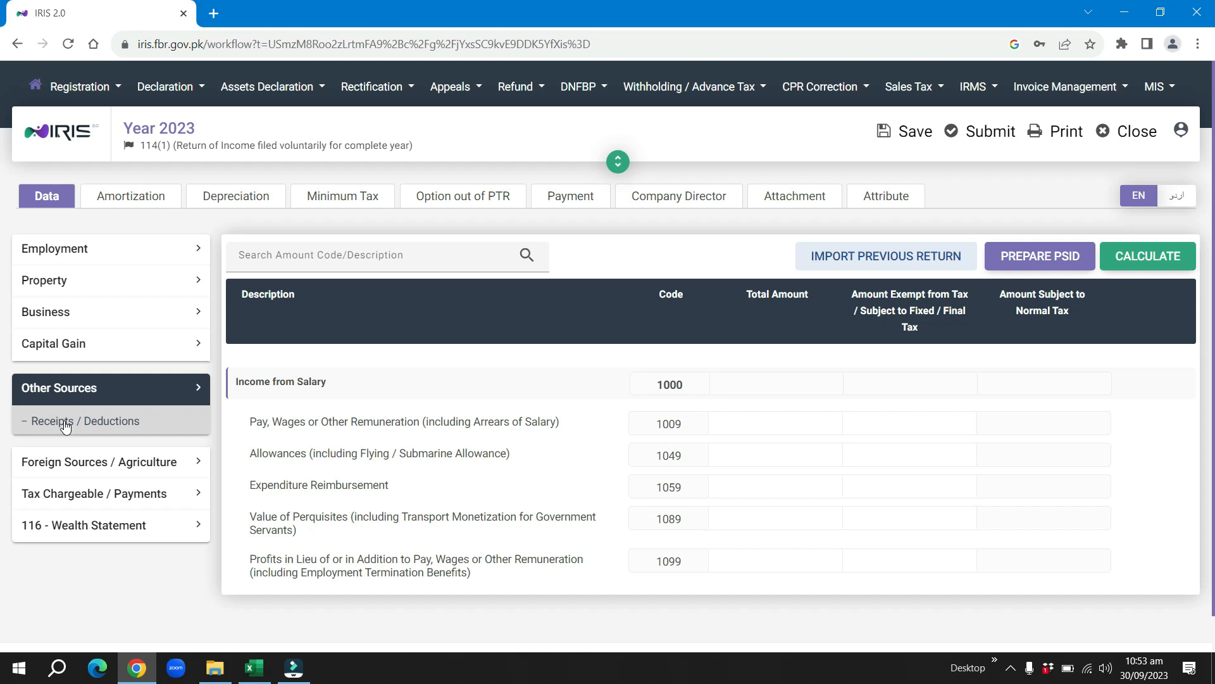
{"action": "left_click", "coordinate": [65, 422]}
{"action": "scroll", "coordinate": [538, 424], "scroll_direction": "down", "scroll_amount": 4}
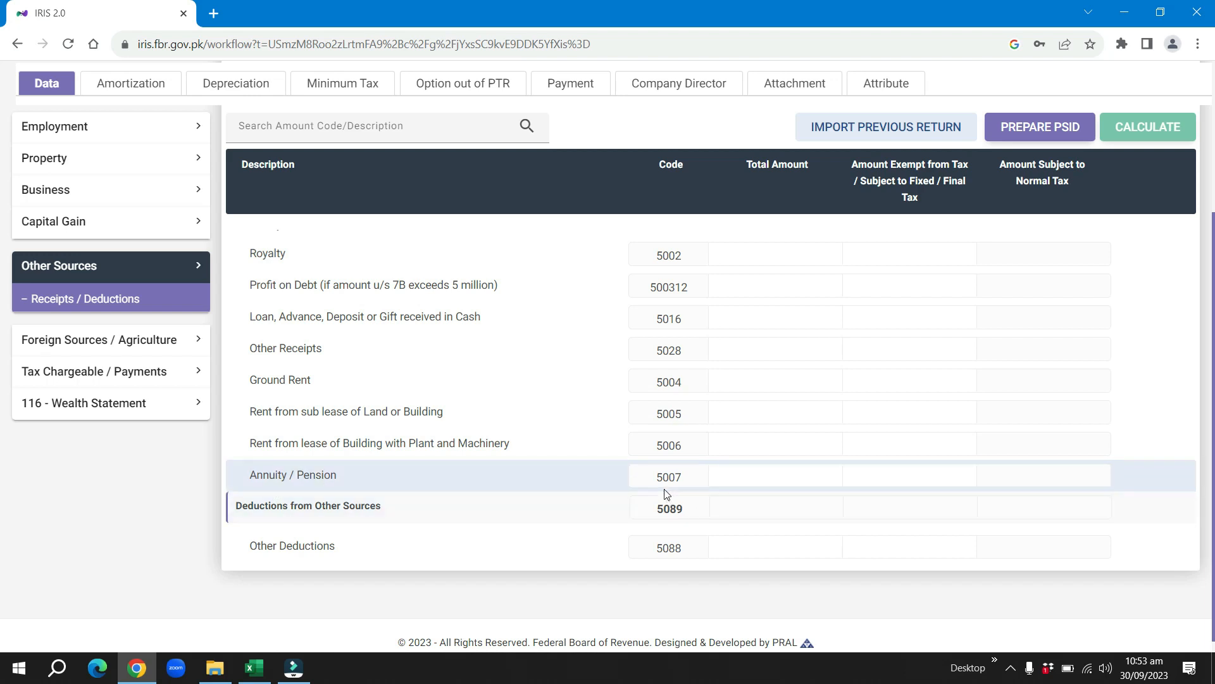
{"action": "left_click", "coordinate": [757, 477]}
{"action": "type", "text": "5"}
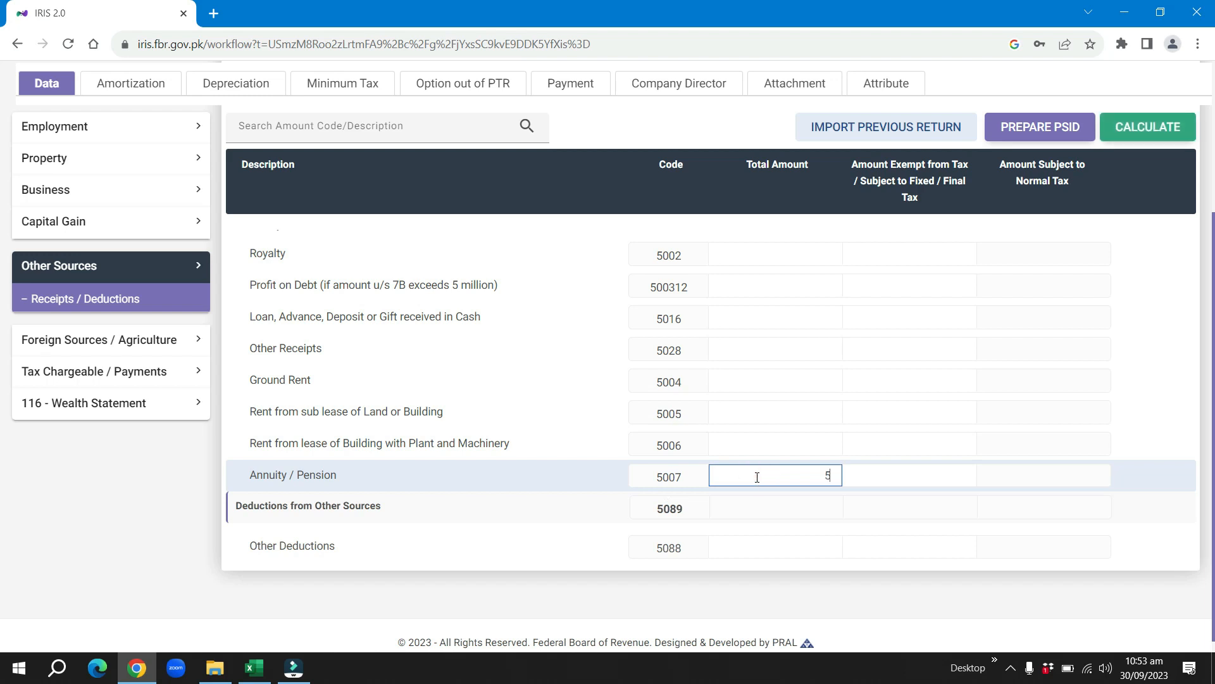
{"action": "type", "text": "00,000"}
Set the exempt amount of Annuity / Pension to 500,000 after checking the workbook, and calculate the return
{"action": "left_click", "coordinate": [265, 667]}
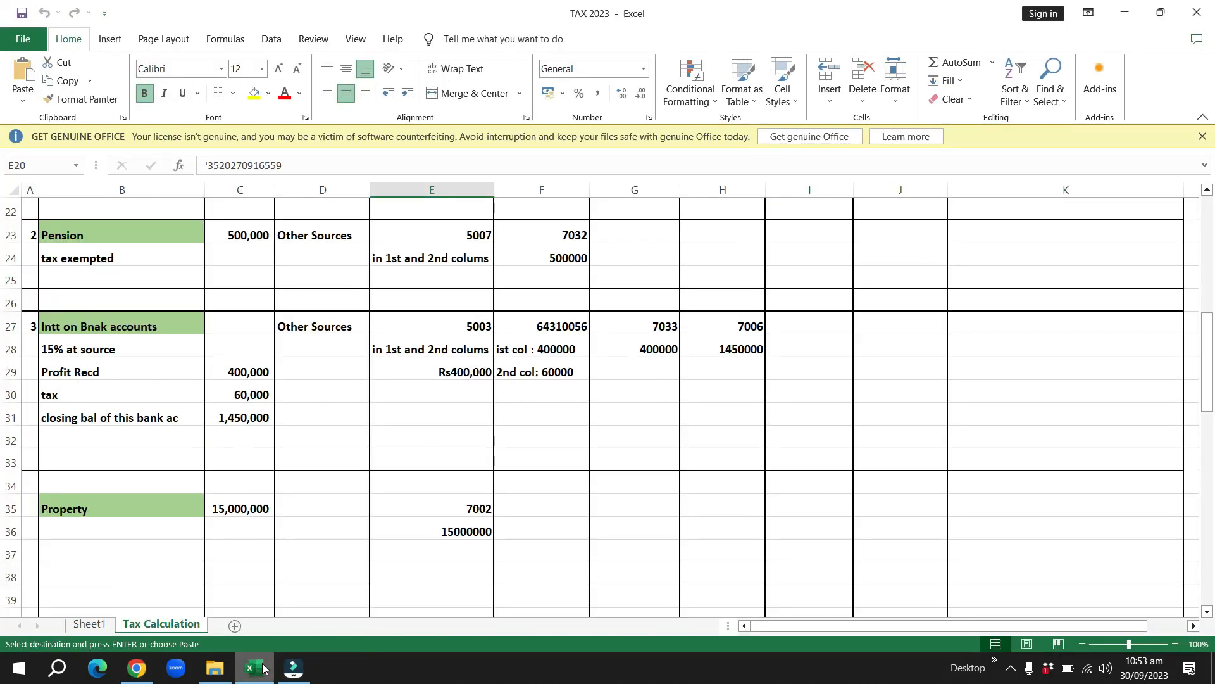
{"action": "left_click", "coordinate": [136, 668]}
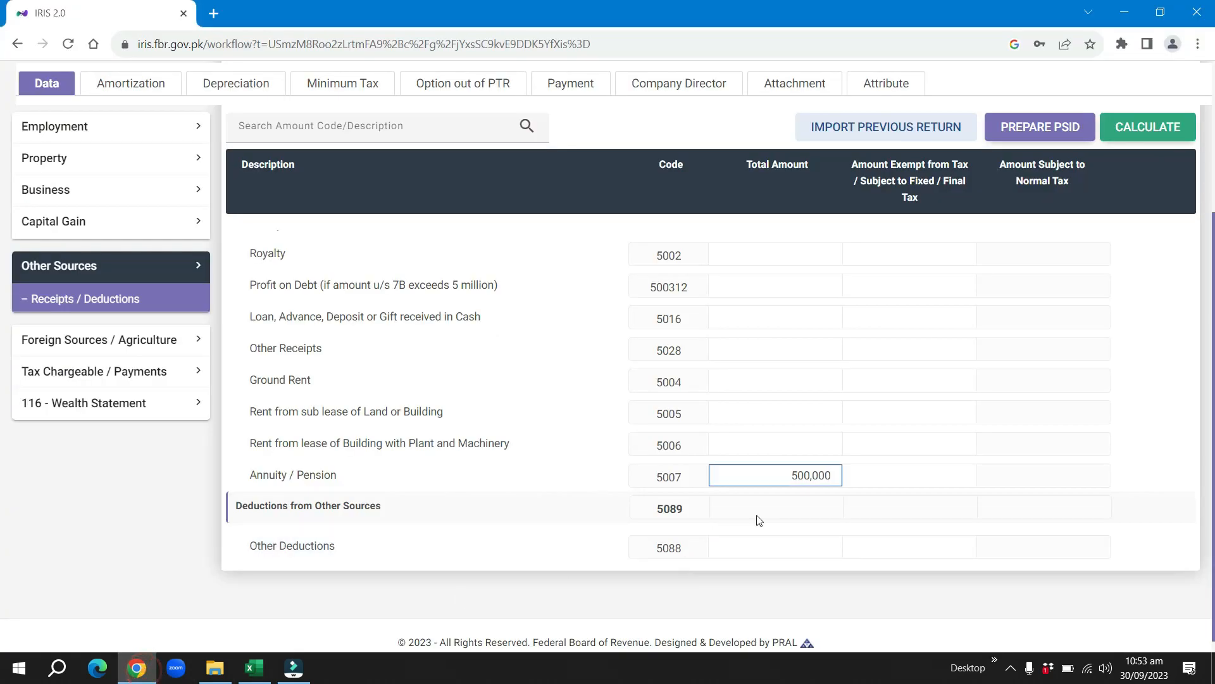
{"action": "left_click", "coordinate": [867, 476]}
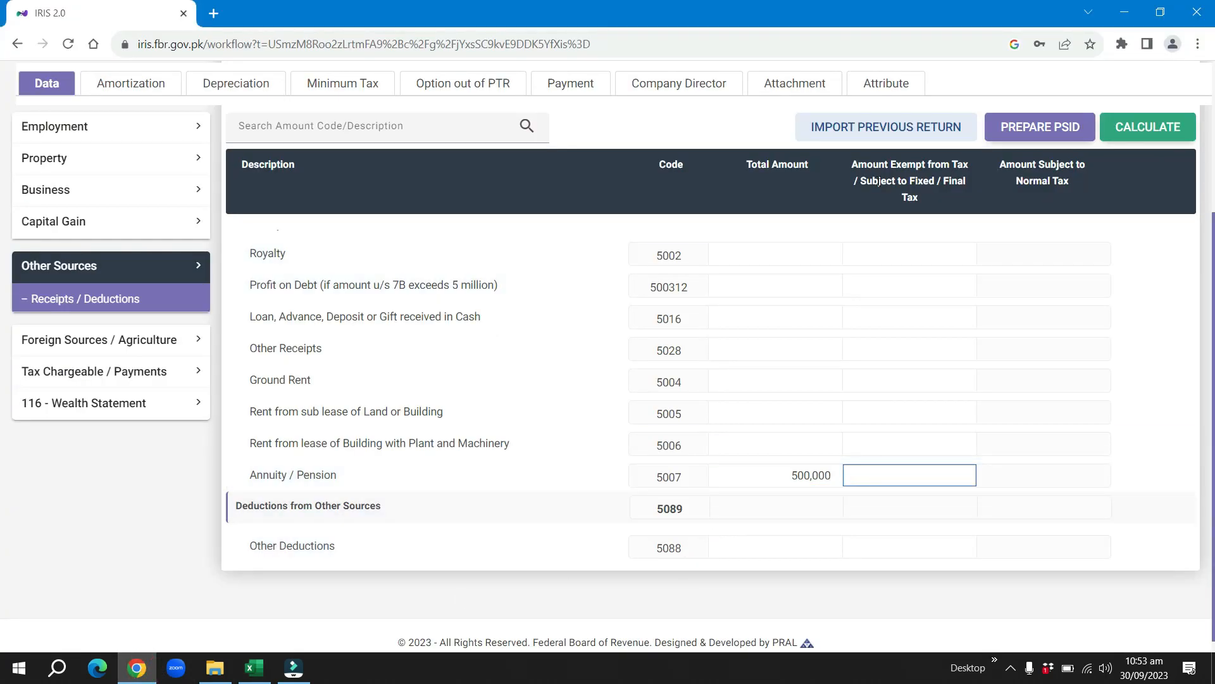
{"action": "left_click", "coordinate": [905, 477]}
{"action": "type", "text": "500,000"}
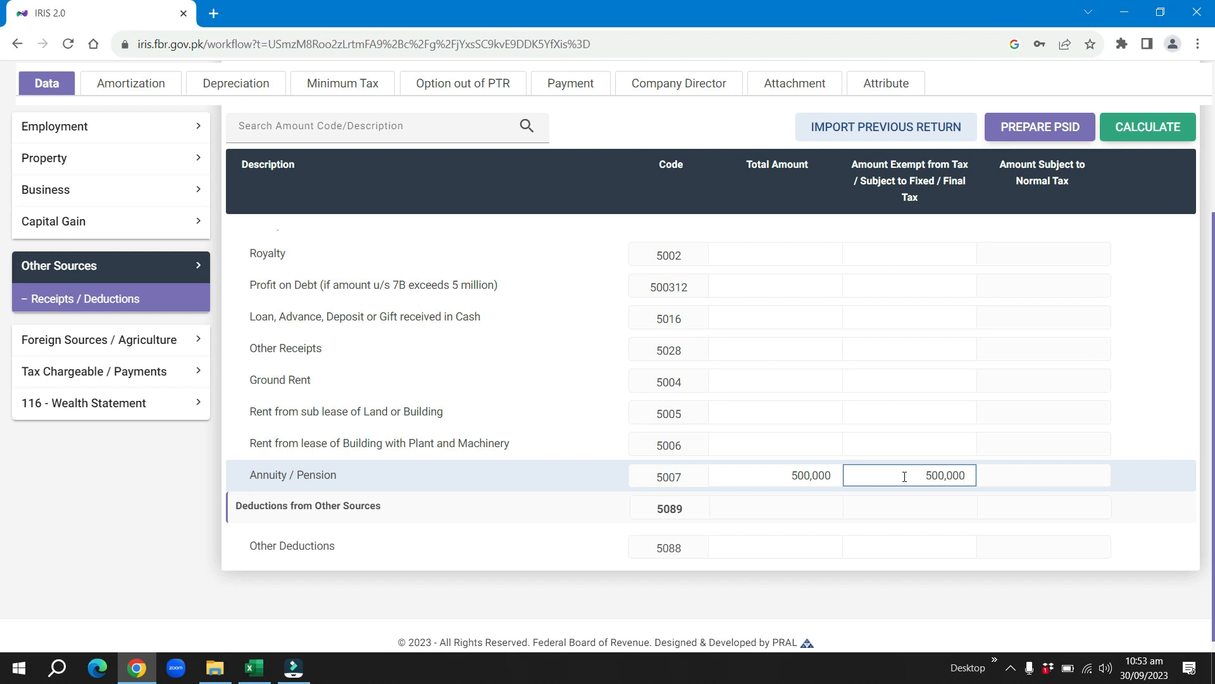
{"action": "left_click", "coordinate": [822, 380]}
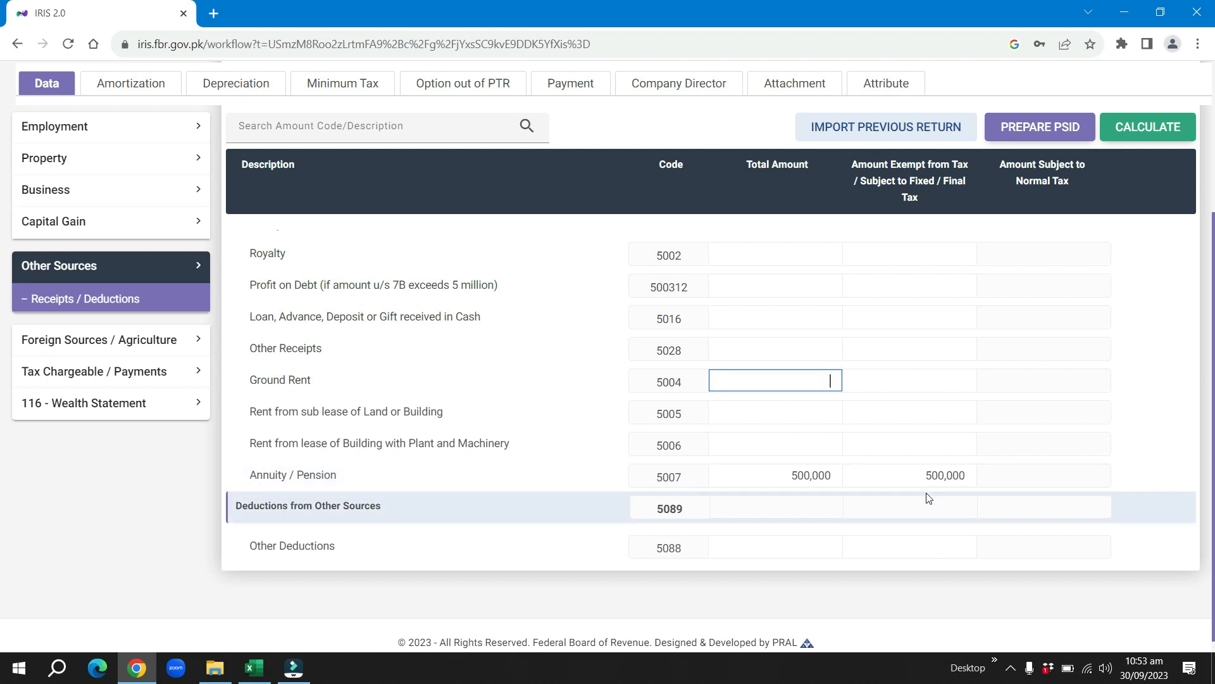
{"action": "left_click", "coordinate": [1148, 127]}
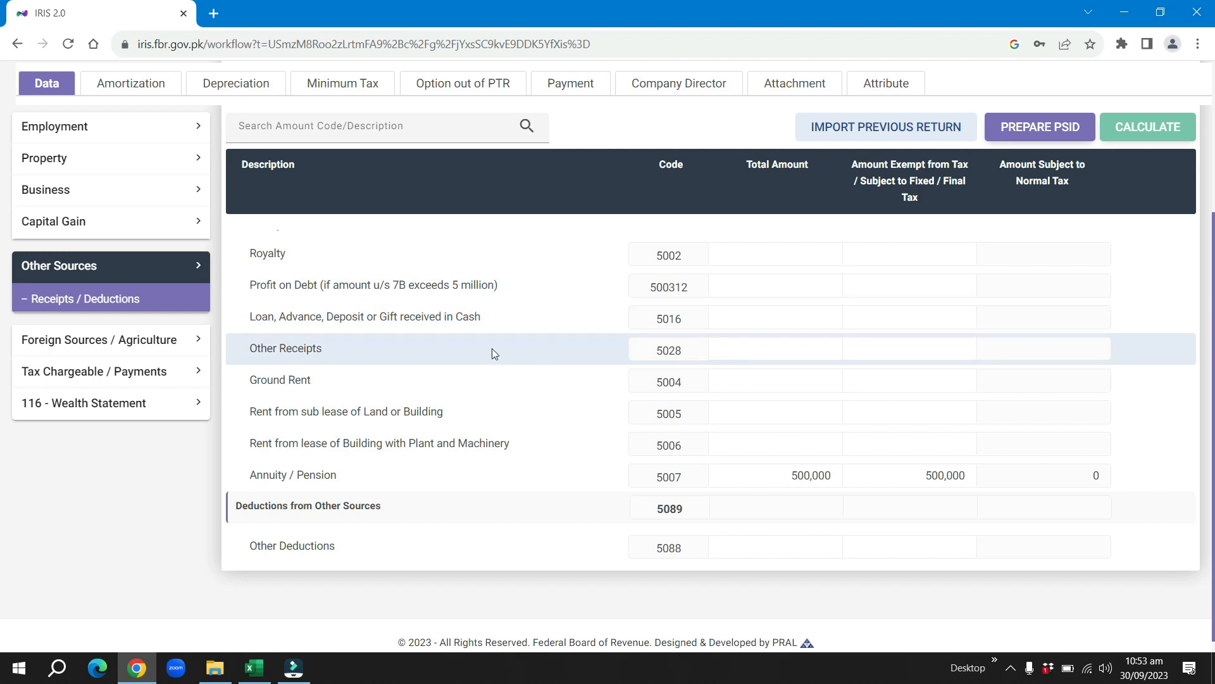
Review the tax computations for income from other sources and the resulting tax rows
{"action": "left_click", "coordinate": [105, 385]}
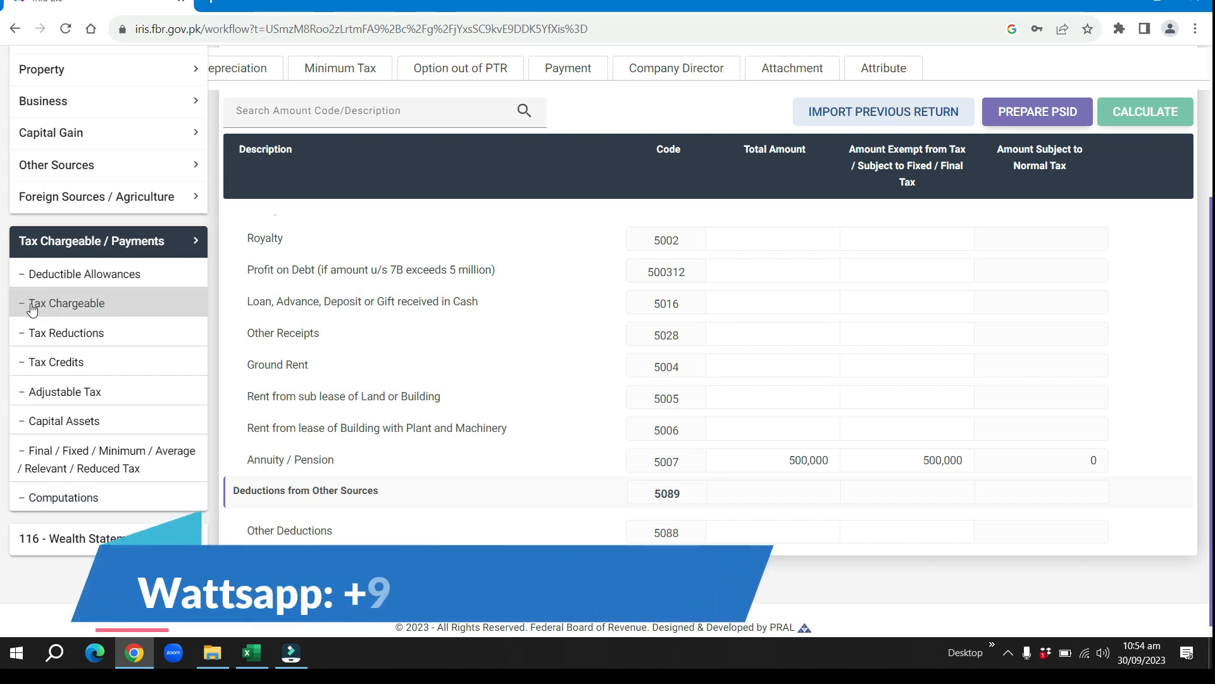
{"action": "left_click", "coordinate": [47, 497]}
{"action": "scroll", "coordinate": [796, 349], "scroll_direction": "down", "scroll_amount": 3}
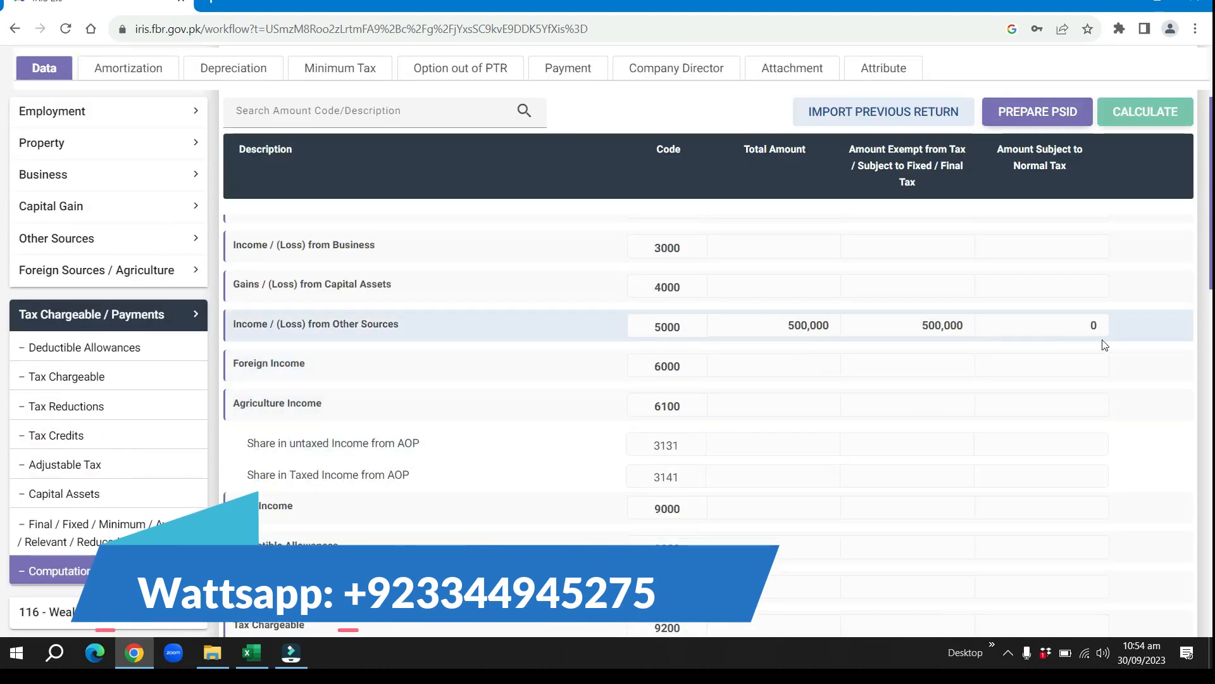
{"action": "scroll", "coordinate": [1079, 380], "scroll_direction": "down", "scroll_amount": 10}
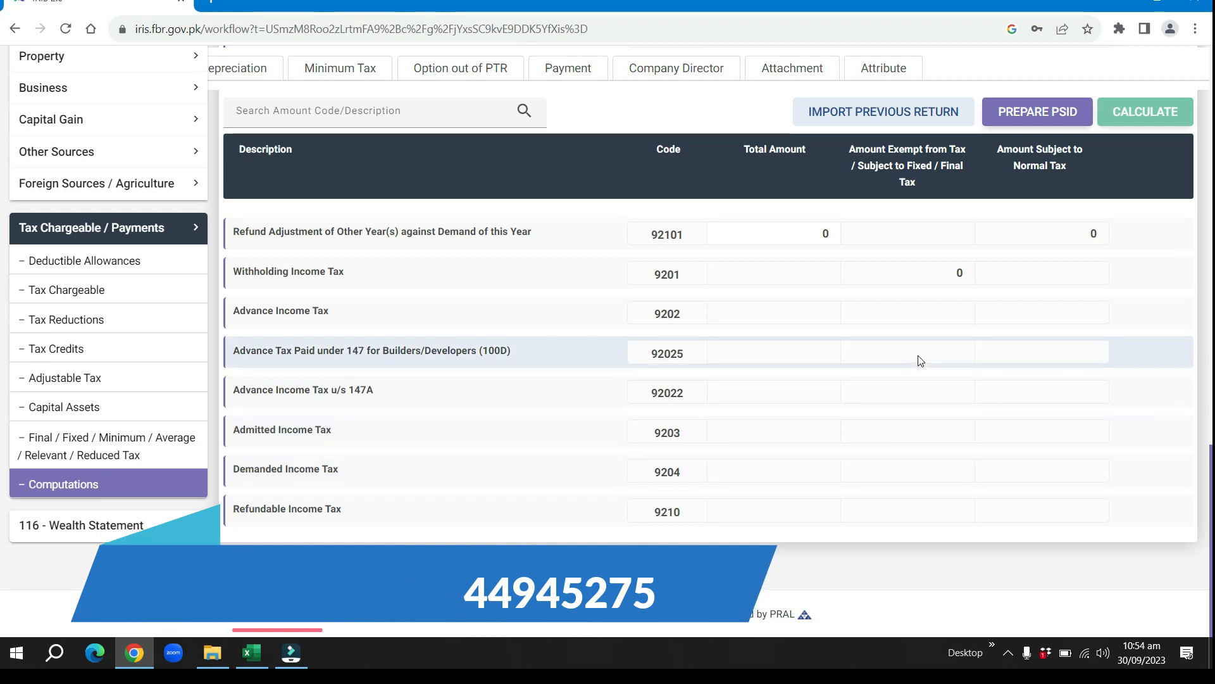
{"action": "scroll", "coordinate": [917, 358], "scroll_direction": "up", "scroll_amount": 10}
{"action": "scroll", "coordinate": [920, 360], "scroll_direction": "up", "scroll_amount": 3}
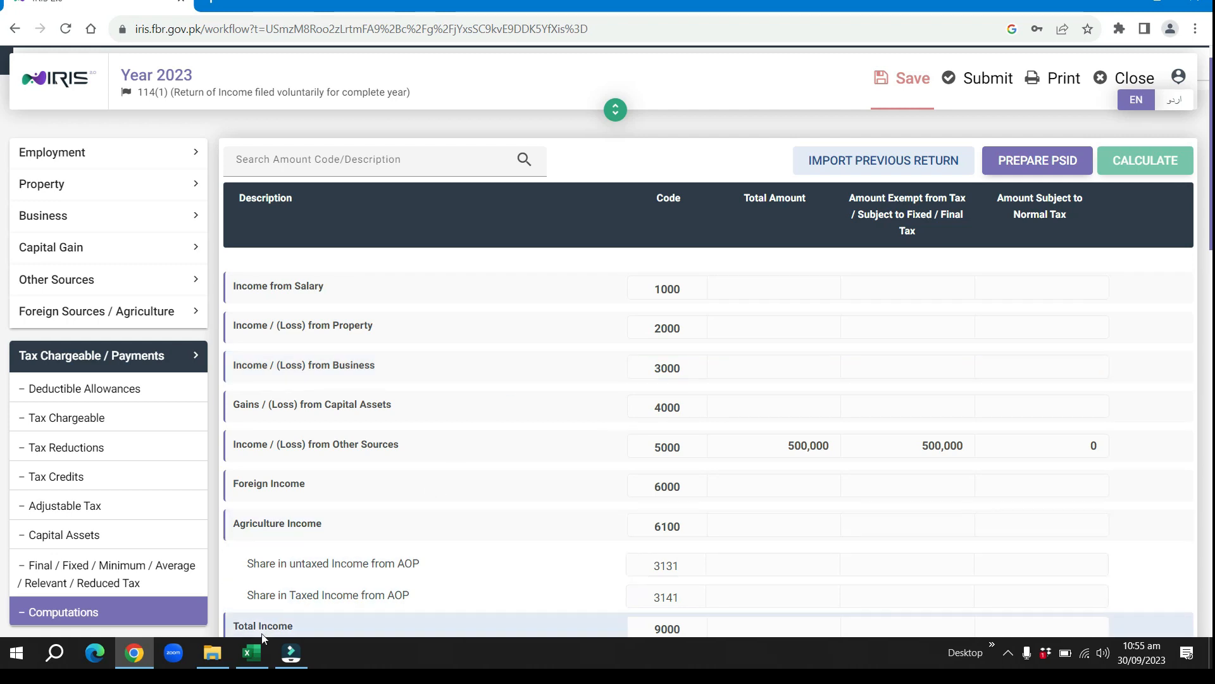
Compare the pension entry in the TAX 2023 Excel workbook with the Annuity / Pension row of the Other Sources receipts
{"action": "left_click", "coordinate": [251, 653]}
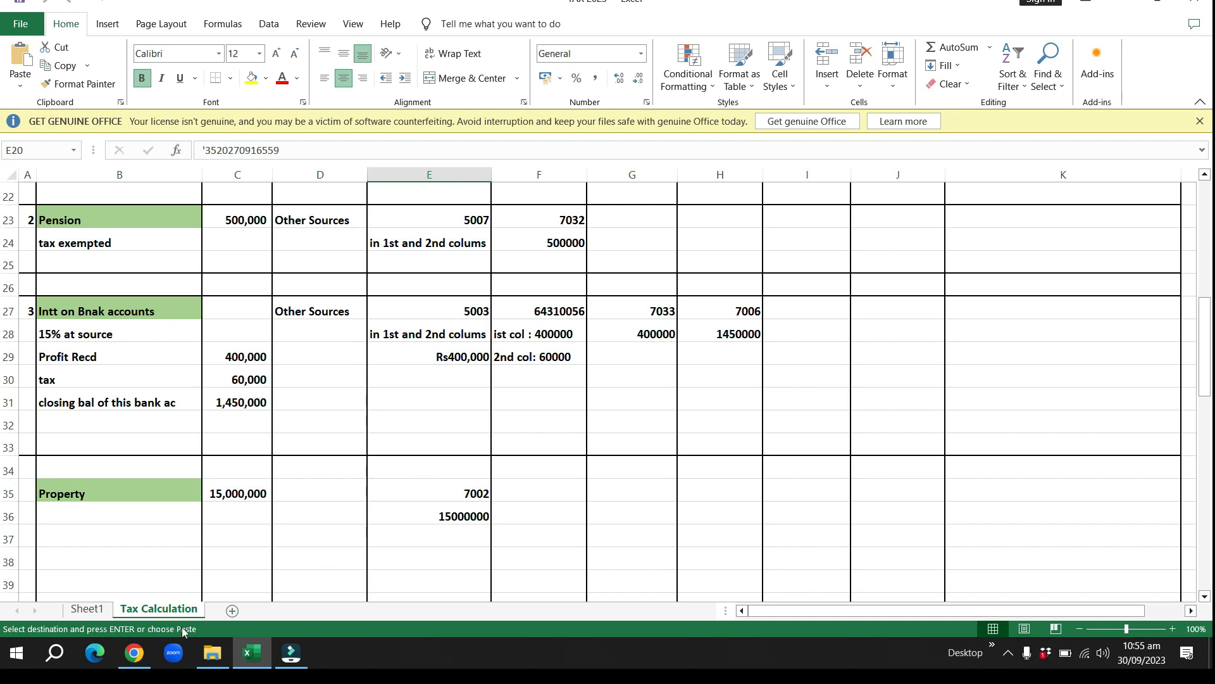
{"action": "mouse_move", "coordinate": [136, 655]}
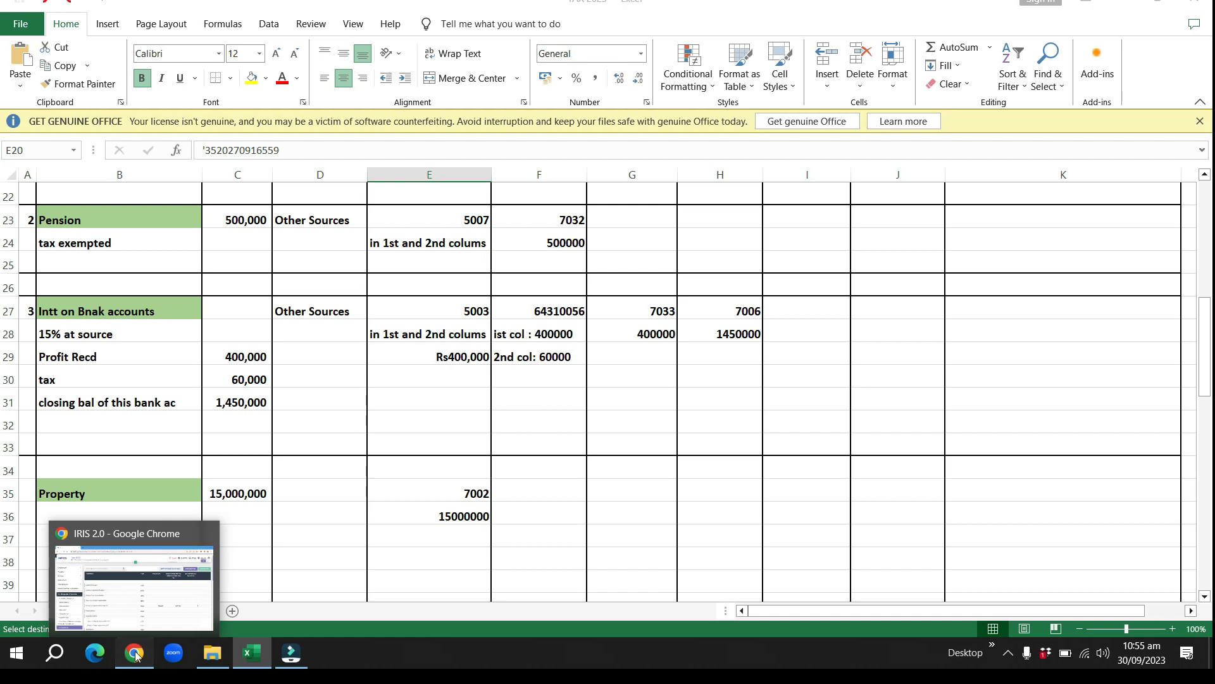
{"action": "left_click", "coordinate": [136, 655]}
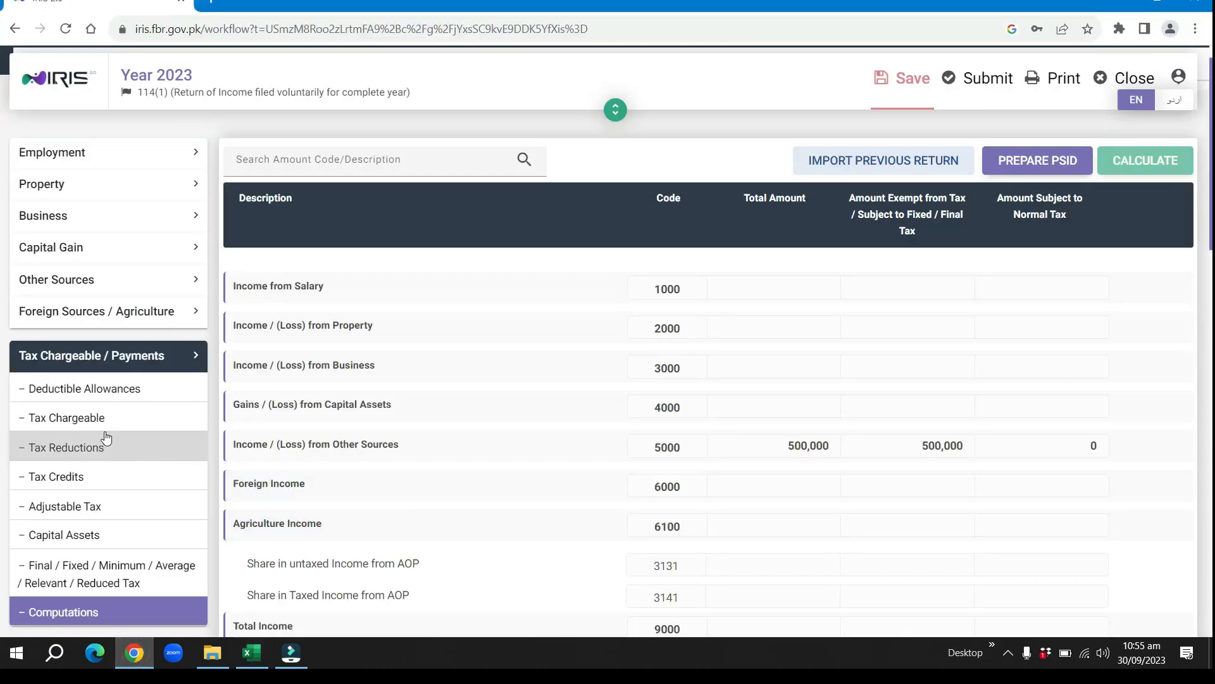
{"action": "left_click", "coordinate": [57, 280]}
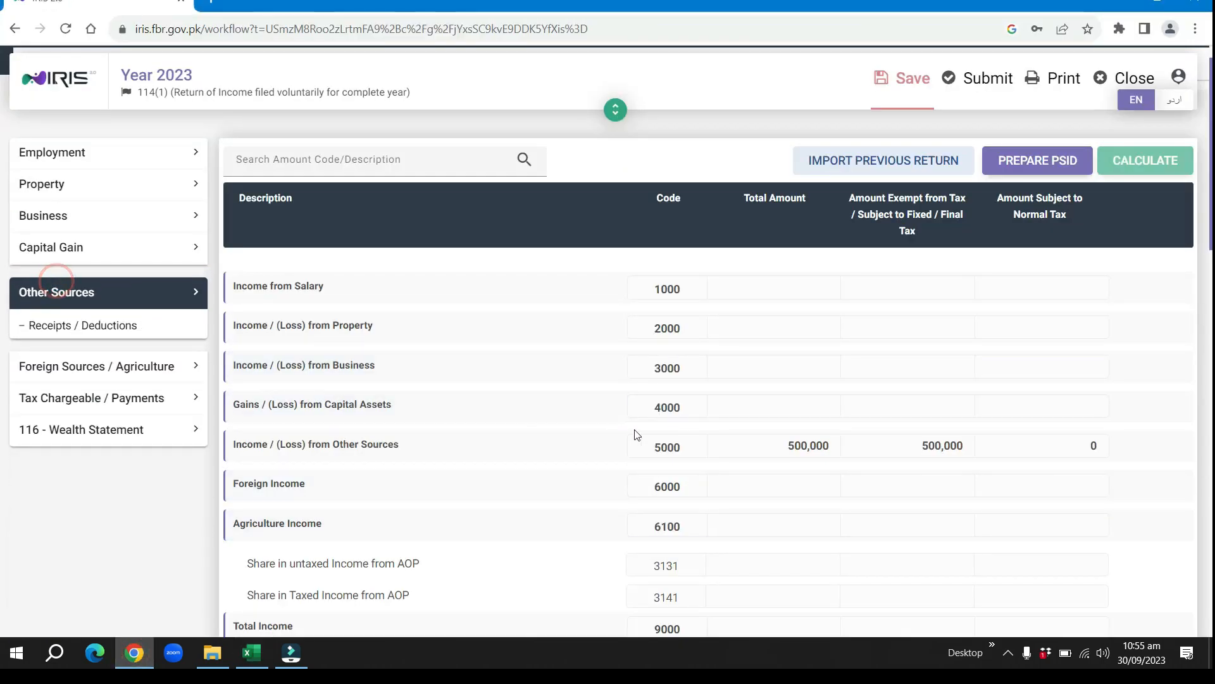
{"action": "scroll", "coordinate": [743, 464], "scroll_direction": "down", "scroll_amount": 4}
{"action": "scroll", "coordinate": [742, 464], "scroll_direction": "down", "scroll_amount": 10}
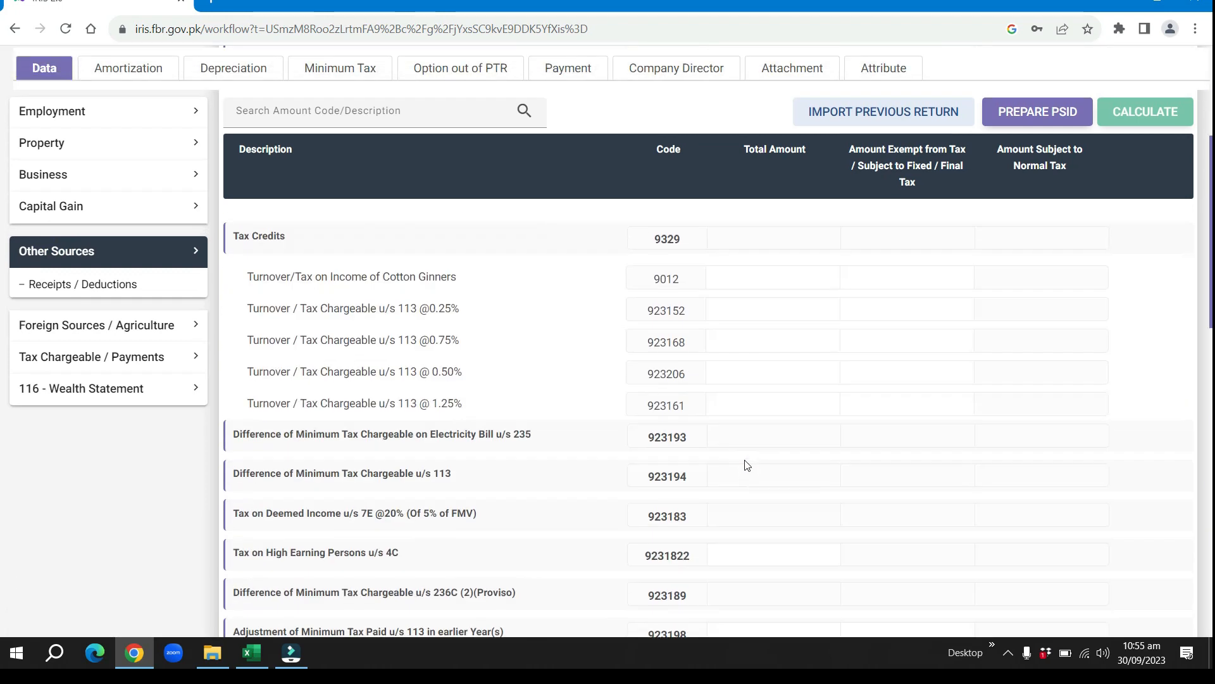
{"action": "scroll", "coordinate": [747, 467], "scroll_direction": "up", "scroll_amount": 3}
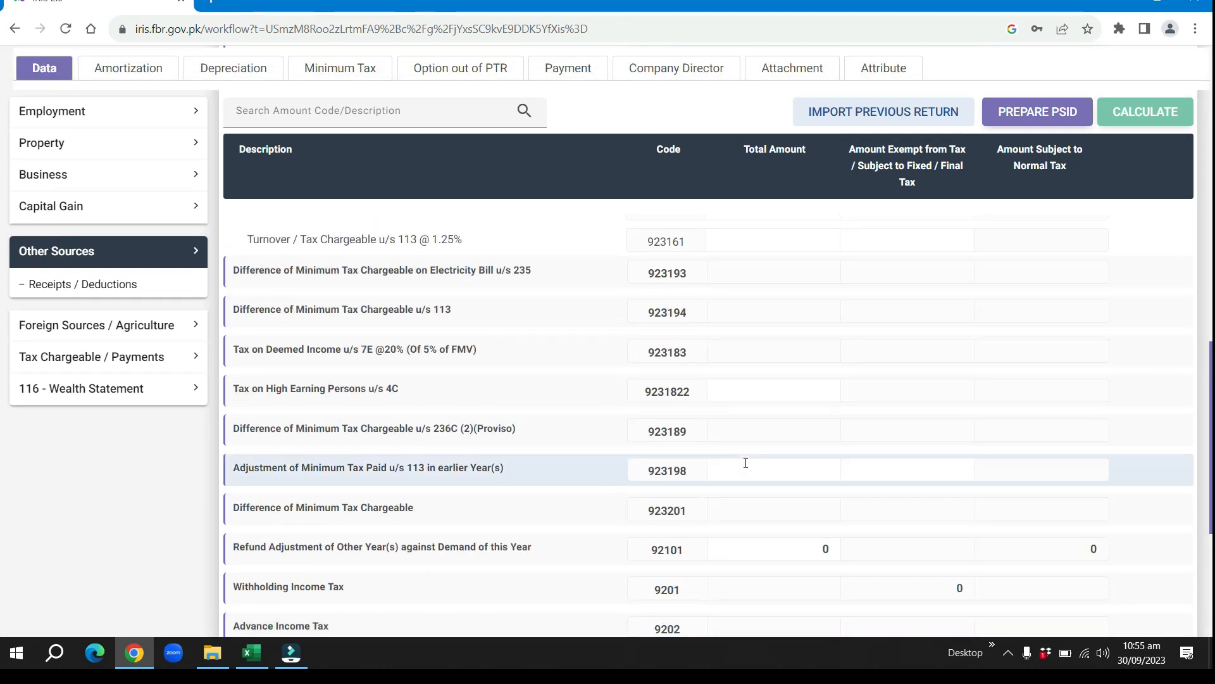
{"action": "left_click", "coordinate": [60, 284]}
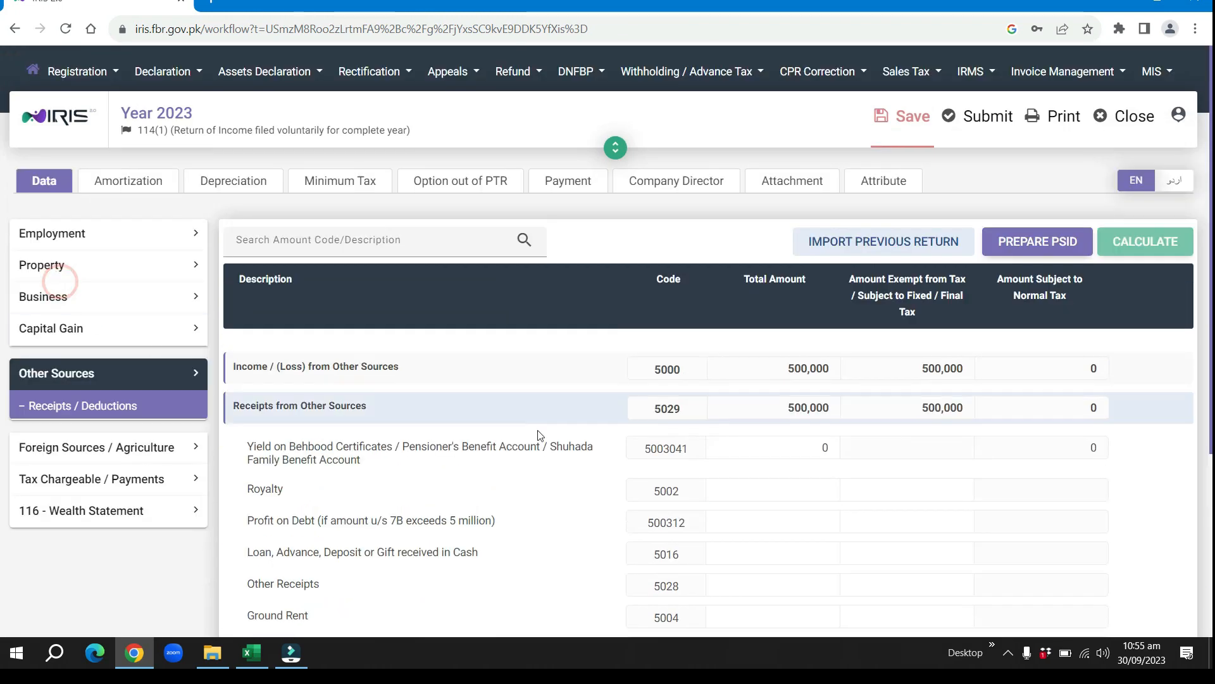
{"action": "scroll", "coordinate": [569, 443], "scroll_direction": "down", "scroll_amount": 4}
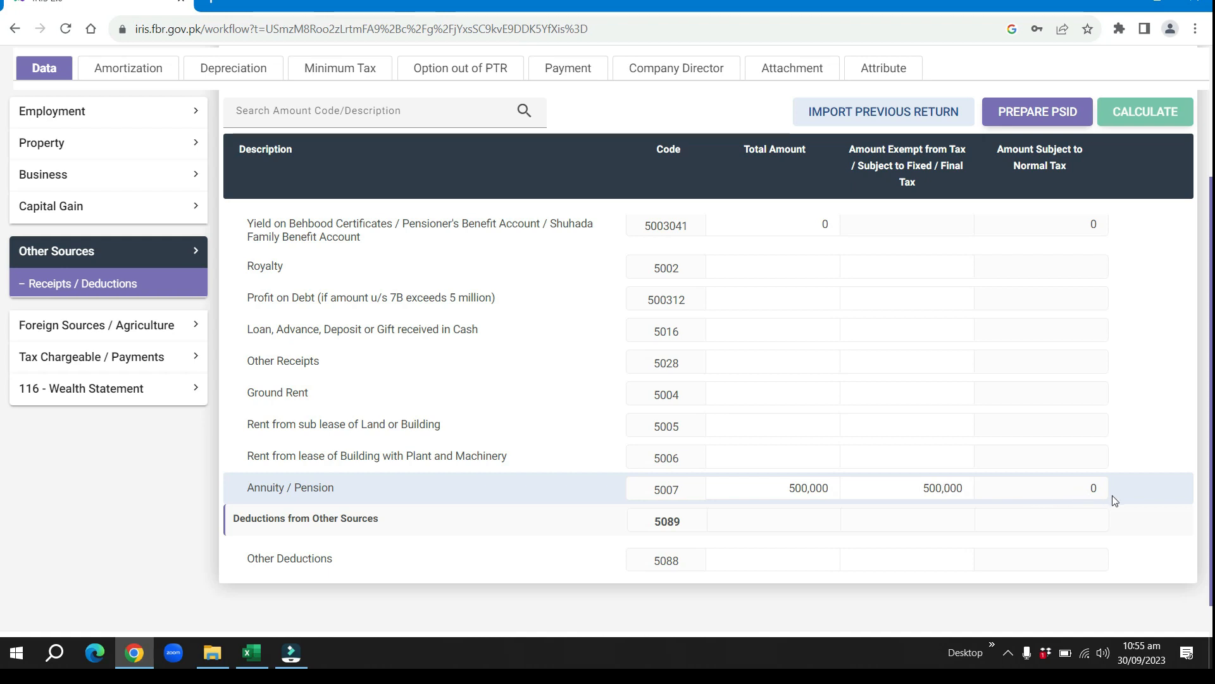
In the wealth statement's net assets reconciliation, set income exempt from tax (code 7032) to 500,000 and recalculate
{"action": "left_click", "coordinate": [251, 653]}
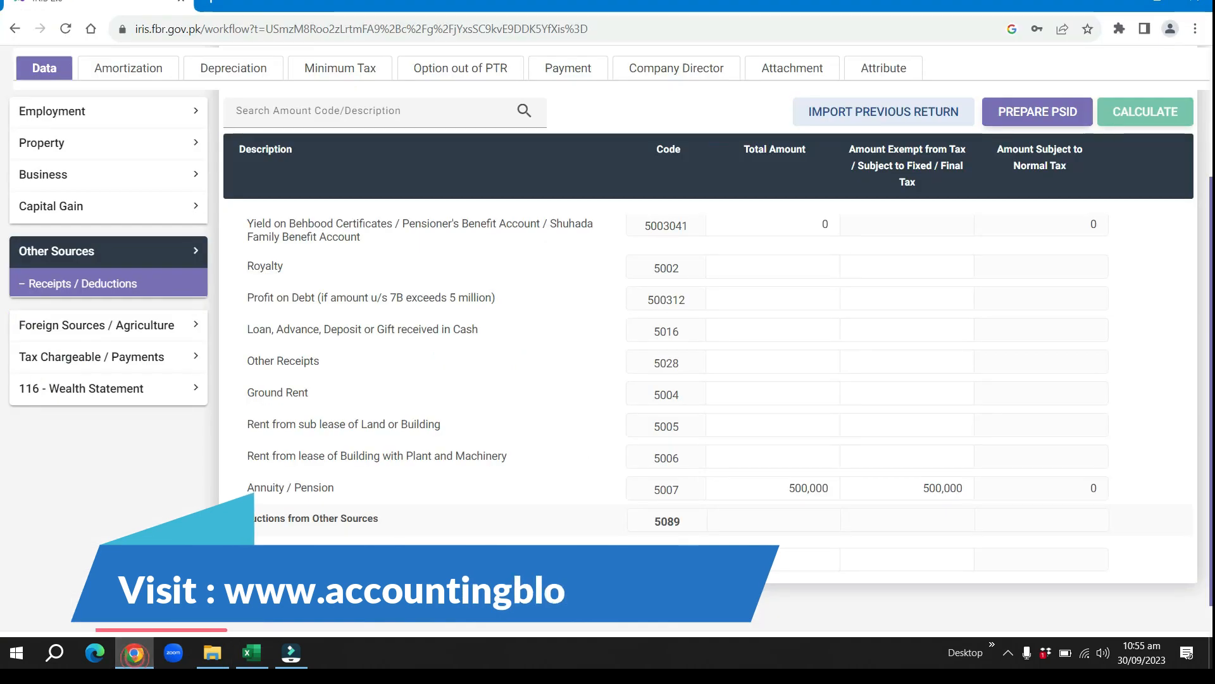
{"action": "left_click", "coordinate": [247, 661]}
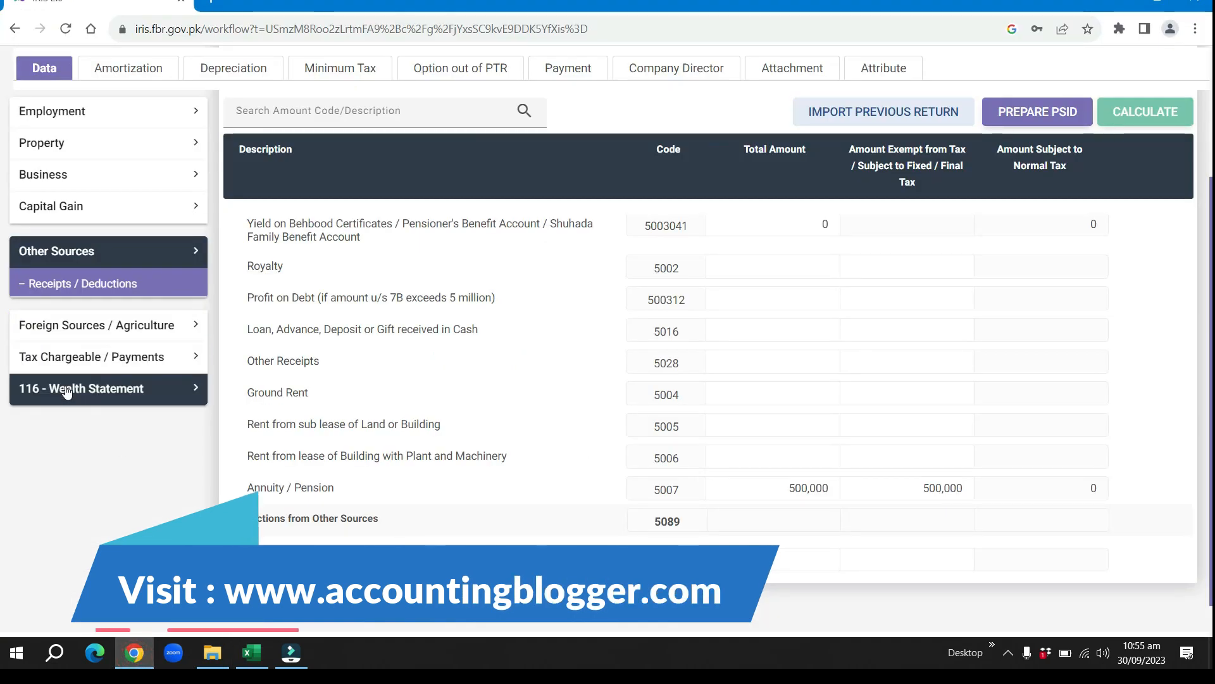
{"action": "left_click", "coordinate": [63, 388]}
{"action": "left_click", "coordinate": [57, 443]}
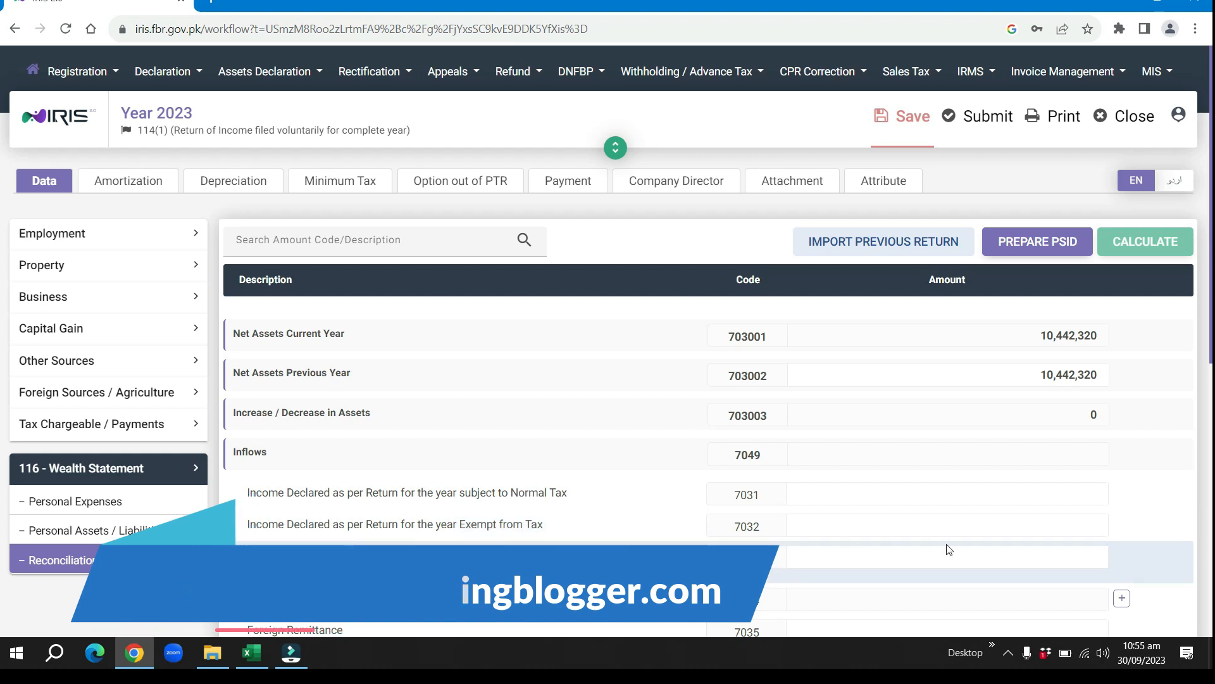
{"action": "left_click", "coordinate": [1003, 523]}
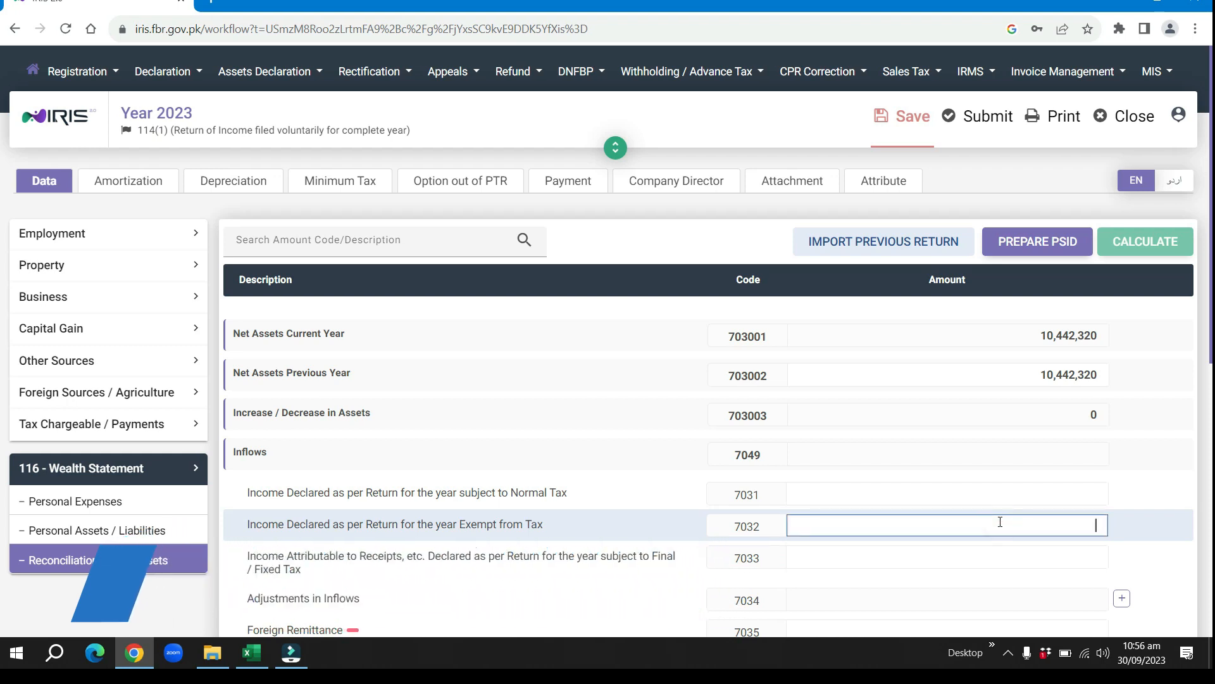
{"action": "type", "text": "500,000"}
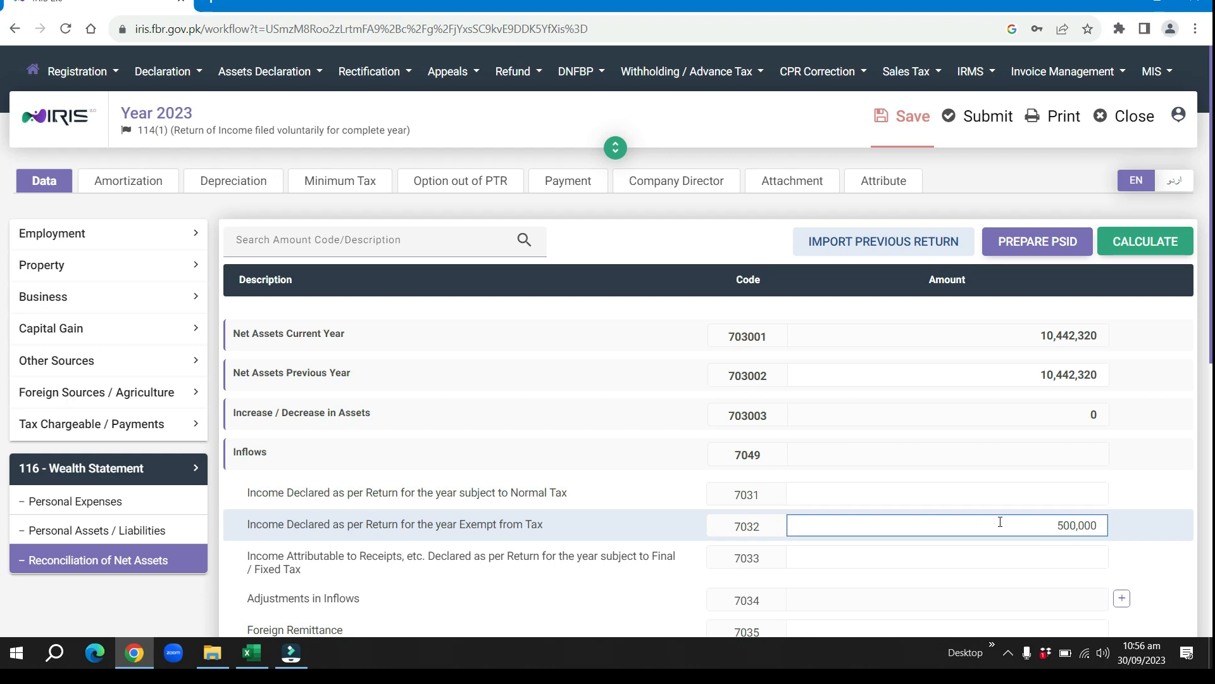
{"action": "left_click", "coordinate": [1014, 442]}
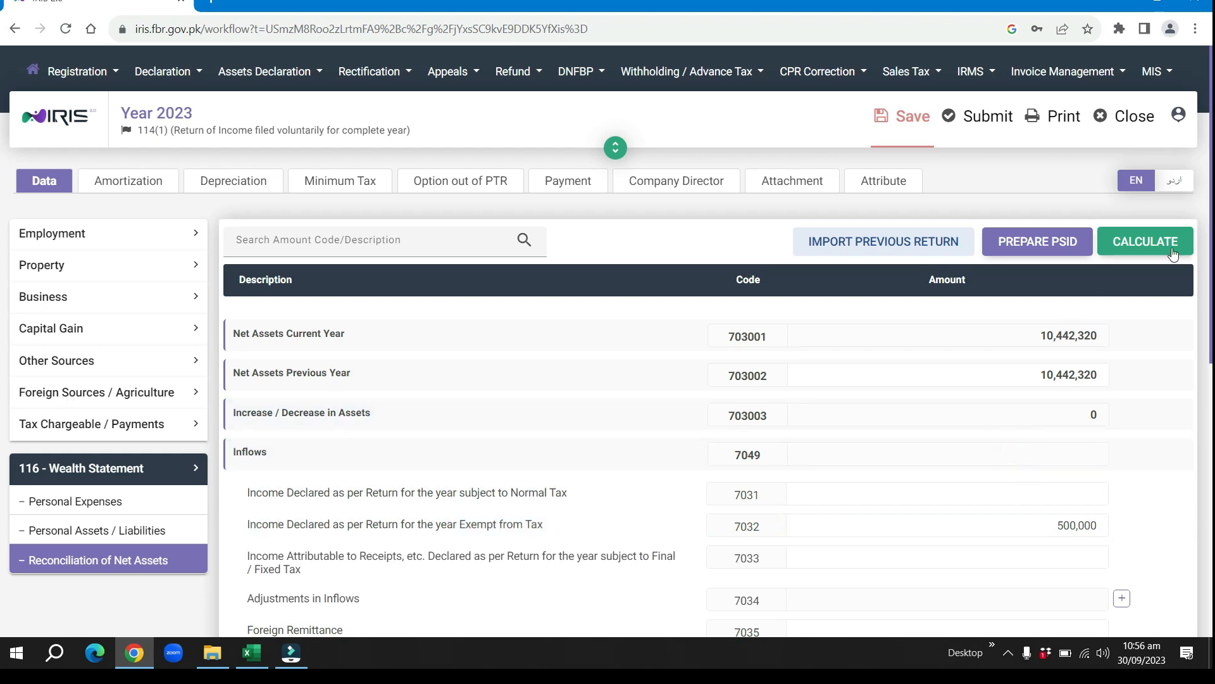
{"action": "left_click", "coordinate": [1146, 241]}
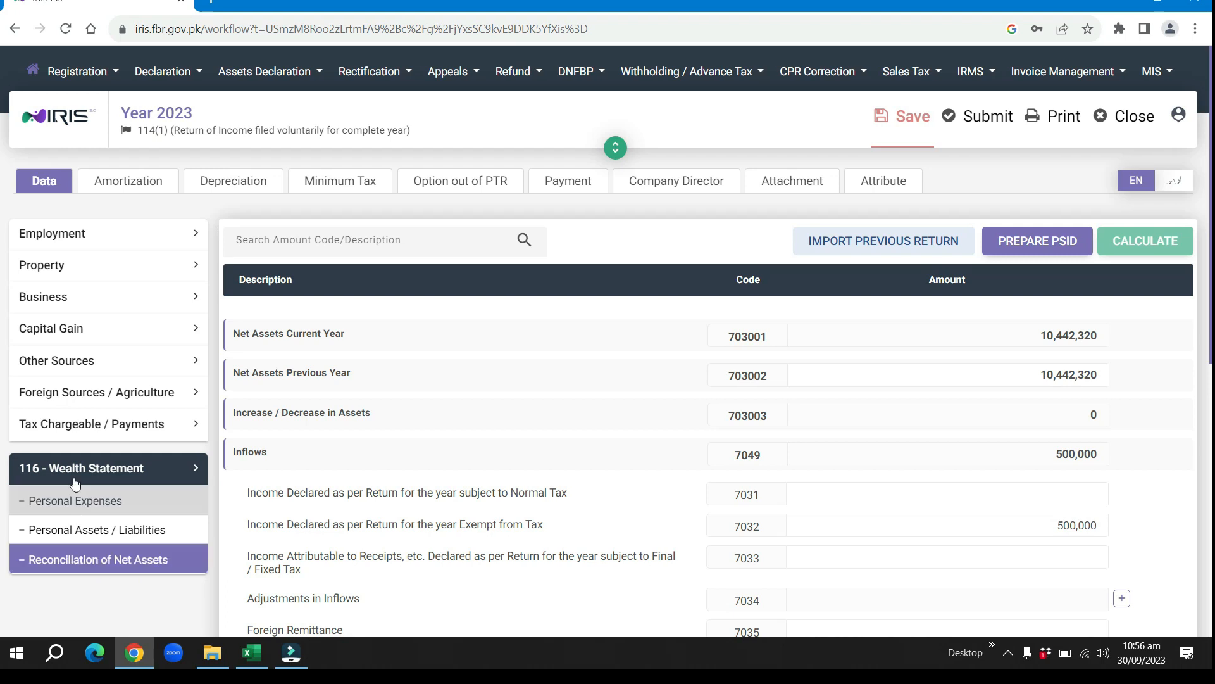
Compare the exempt pension amount in the Other Sources receipts with the exempt income inflow in the net assets reconciliation
{"action": "left_click", "coordinate": [53, 361]}
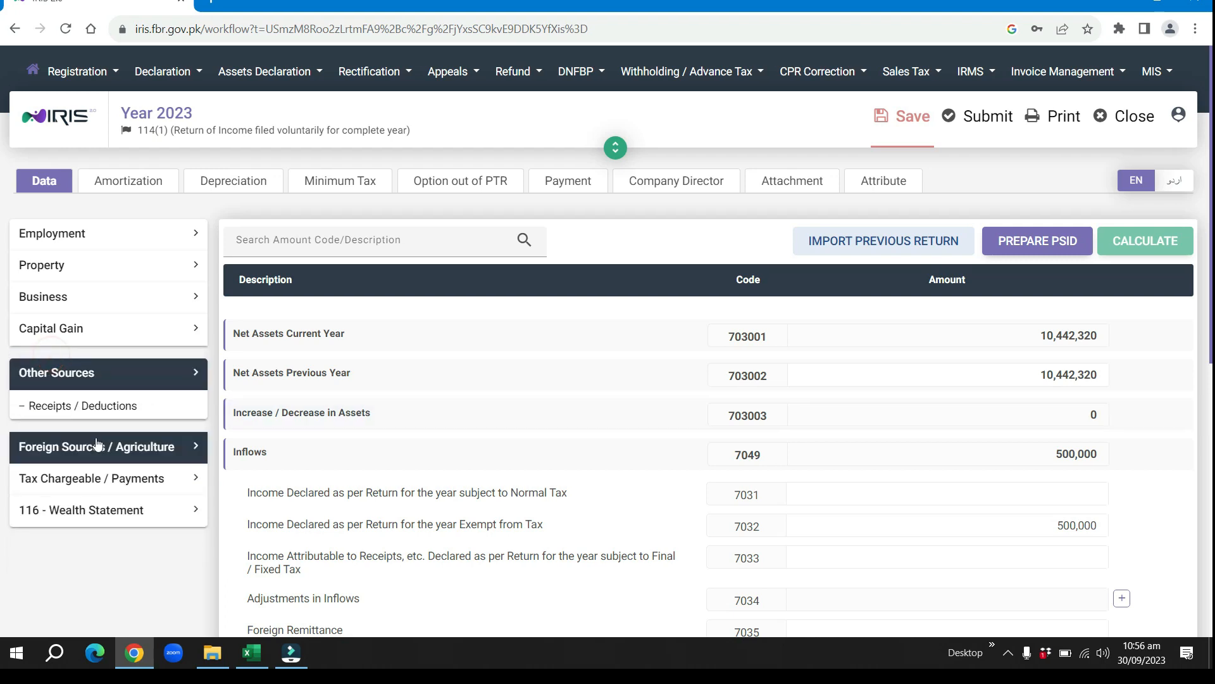
{"action": "left_click", "coordinate": [74, 403]}
{"action": "scroll", "coordinate": [676, 469], "scroll_direction": "down", "scroll_amount": 4}
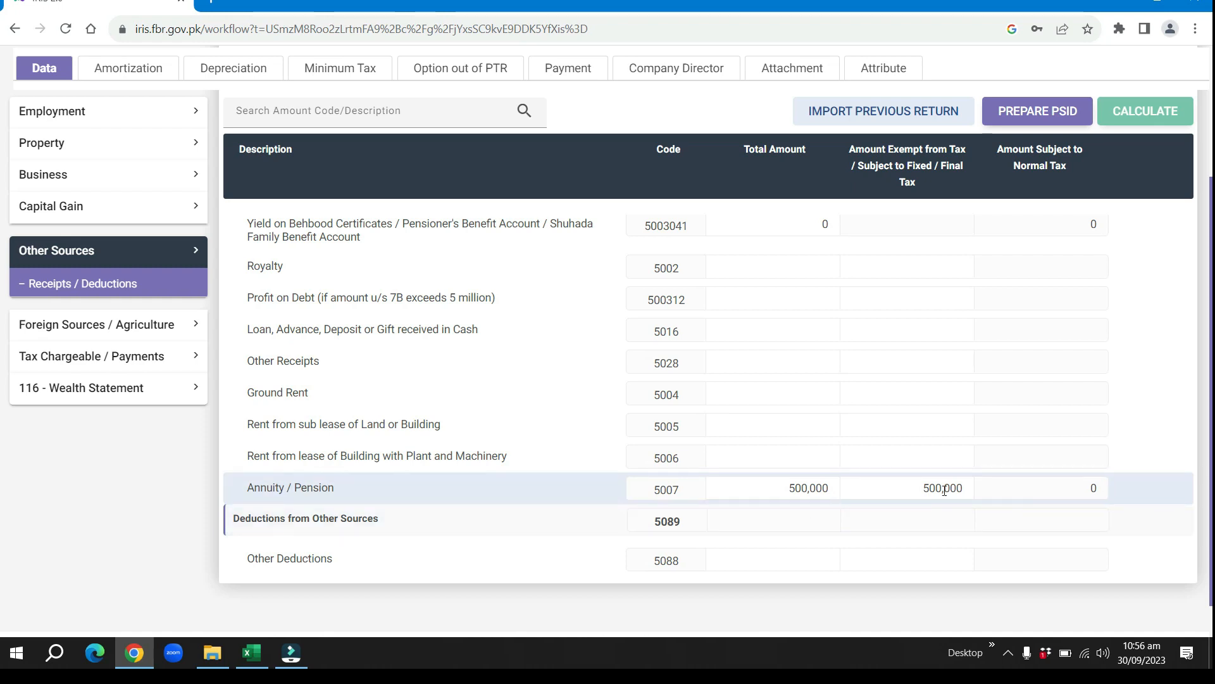
{"action": "left_click", "coordinate": [70, 391]}
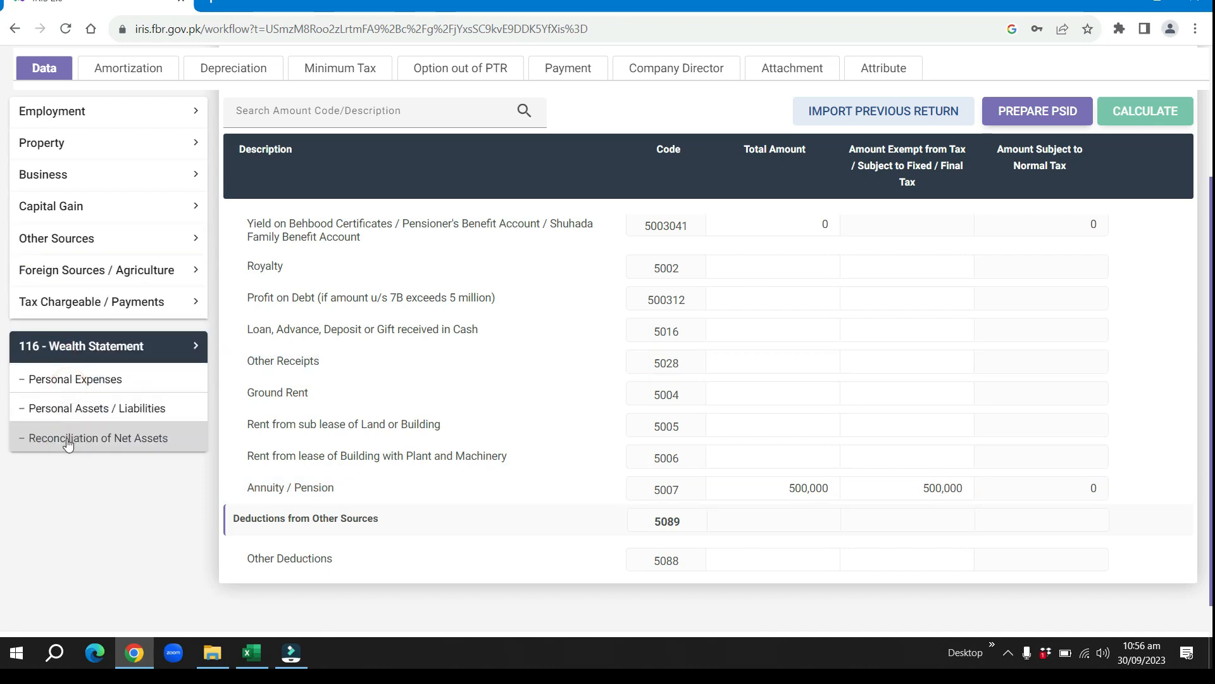
{"action": "left_click", "coordinate": [68, 440]}
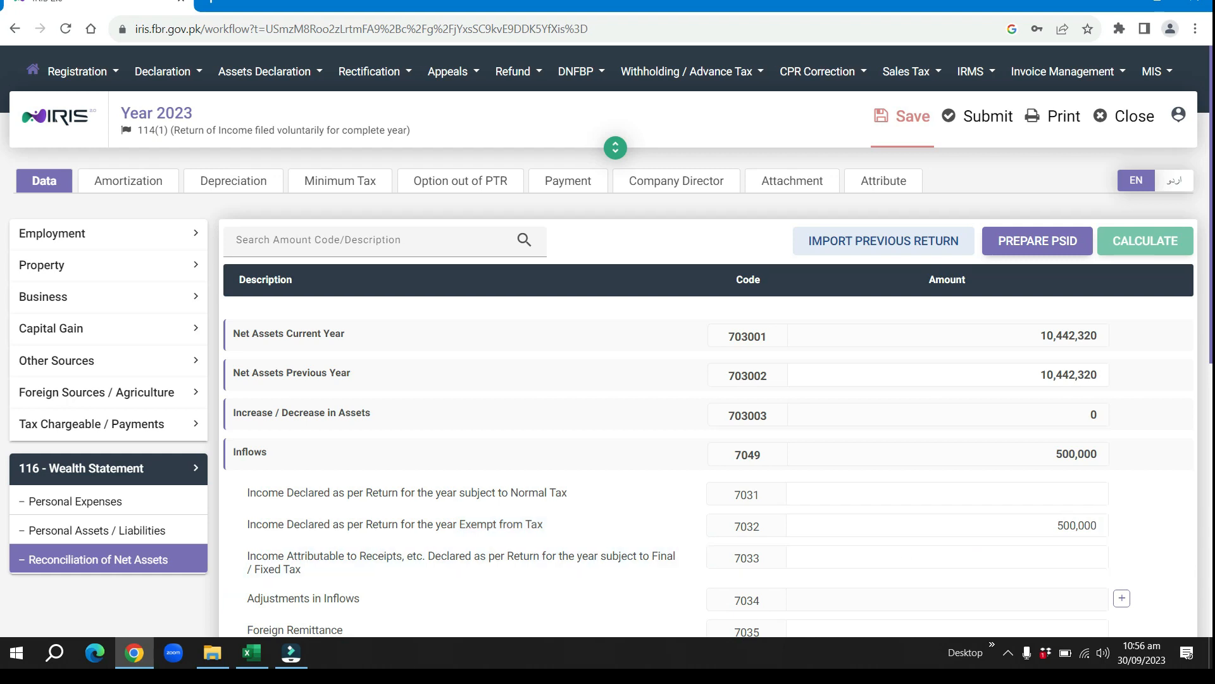
{"action": "mouse_move", "coordinate": [256, 661]}
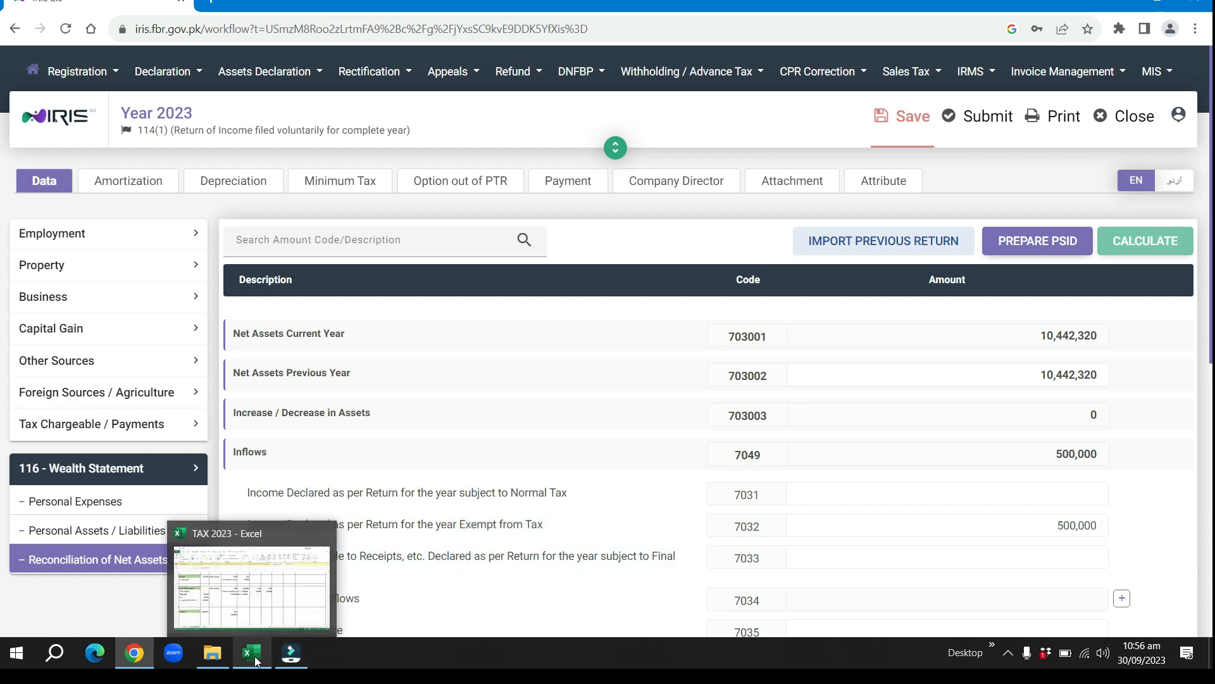